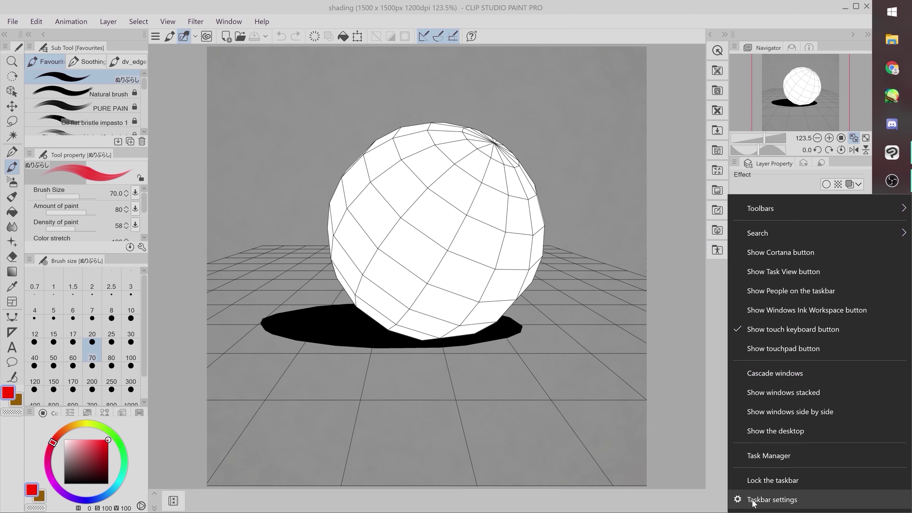
- Turn on automatic taskbar hiding in desktop mode in the Windows taskbar settings
left_click(754, 500)
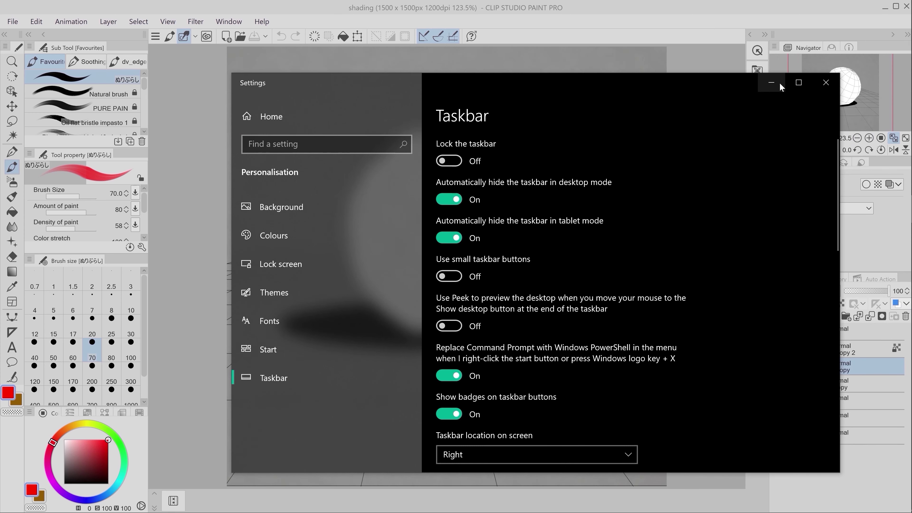
left_click(823, 85)
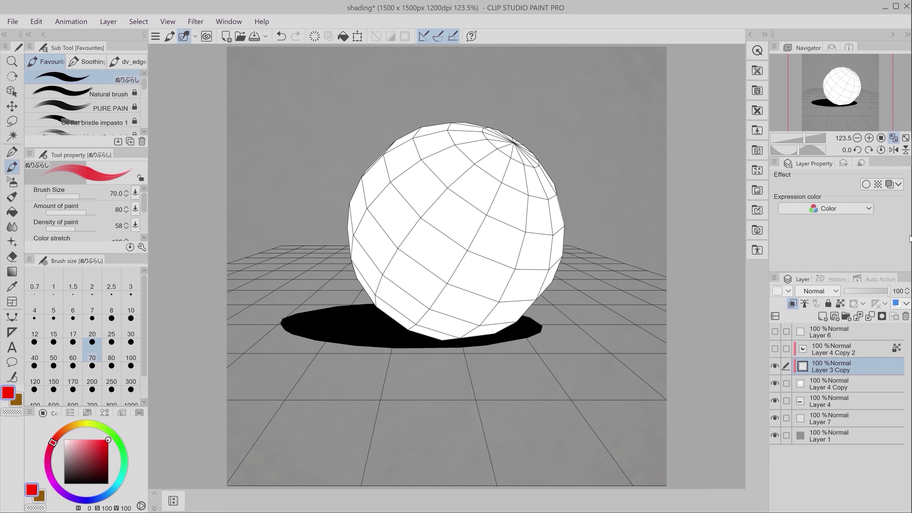
- Hide the title bar and the menu bar in Clip Studio Paint, and check the commands still available in the compact menu
mouse_move(911, 239)
left_click(156, 37)
left_click(163, 52)
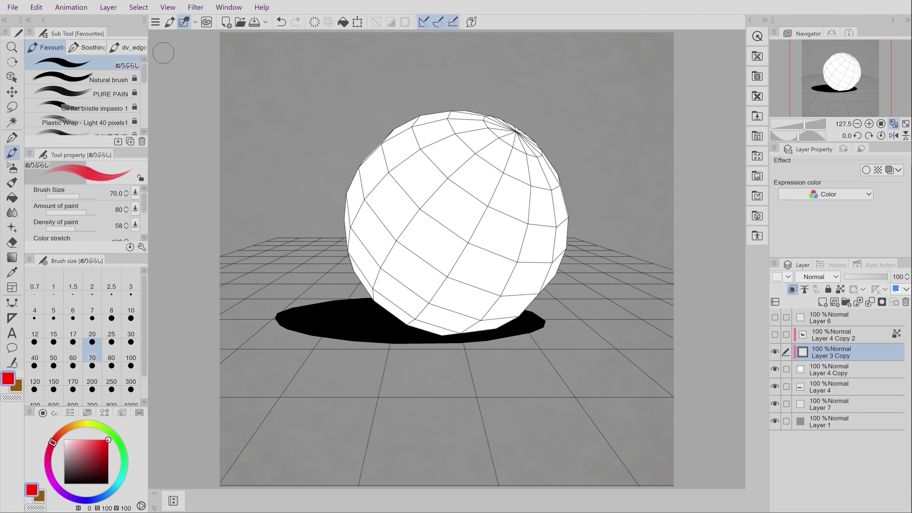
left_click(155, 23)
left_click(160, 36)
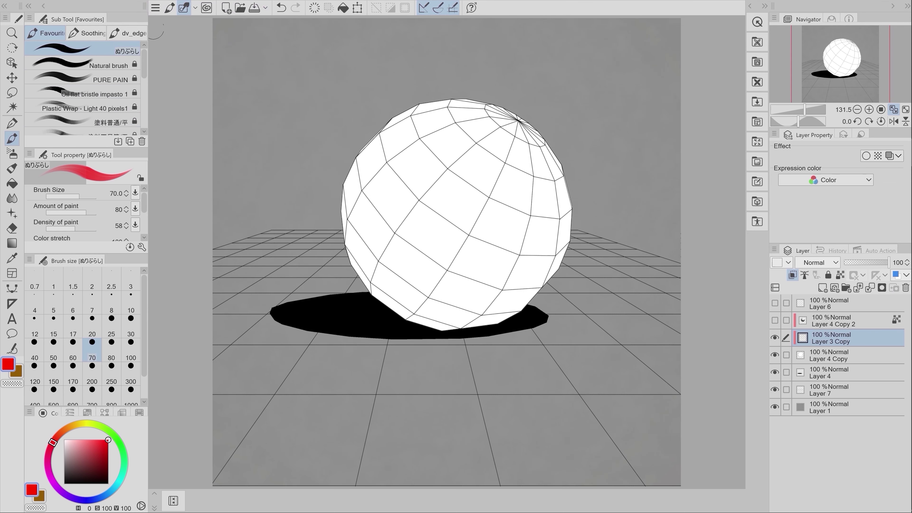
left_click(155, 7)
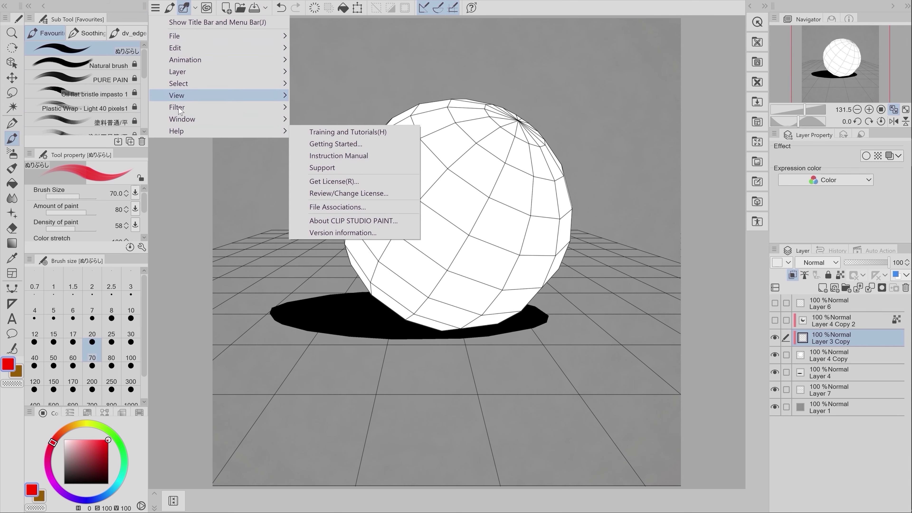
left_click(187, 206)
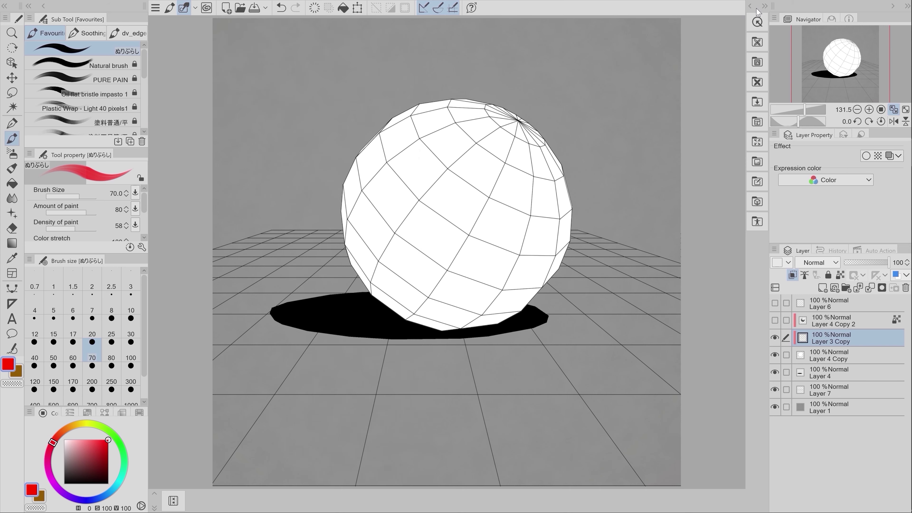
- Move the material palette dock to the outer side of the Navigator and Layer dock and collapse it
mouse_move(757, 6)
left_mouse_down()
mouse_move(695, 37)
mouse_move(603, 54)
left_mouse_up()
left_click_drag(759, 9, 909, 99)
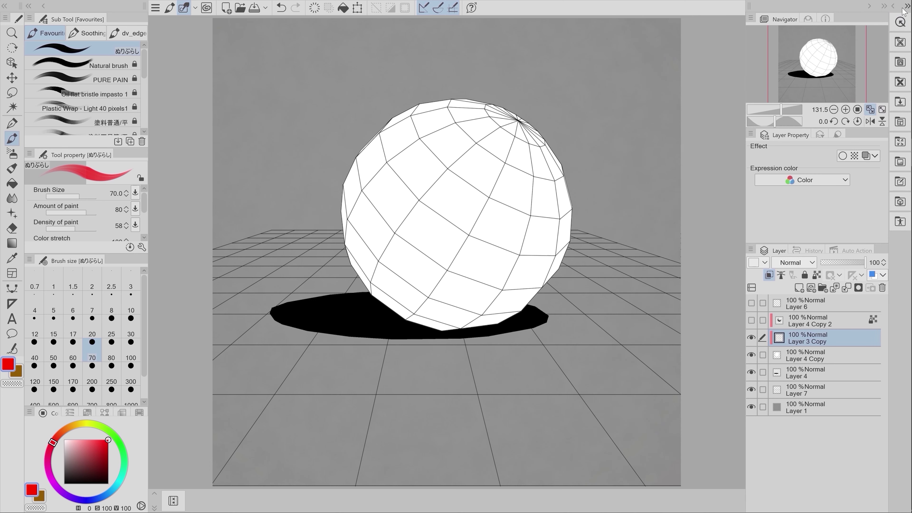
left_click(905, 7)
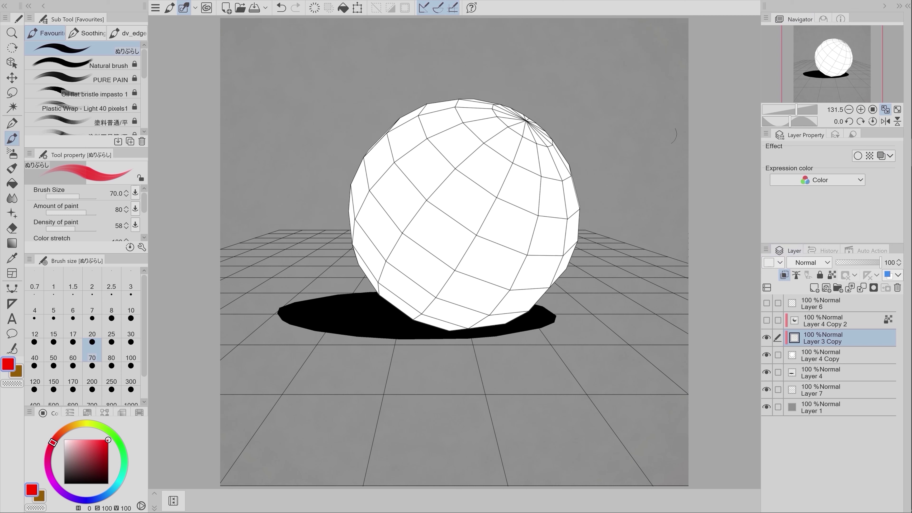
- Undock the Layer Property palette and close the Search Layer, Animation cels and Timeline palettes
left_click_drag(799, 137, 617, 127)
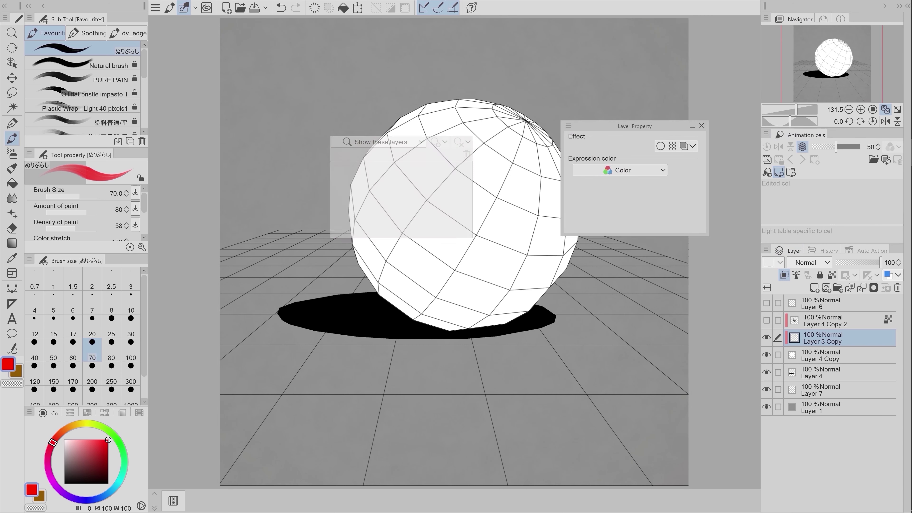
left_click_drag(803, 135, 343, 124)
left_click(447, 124)
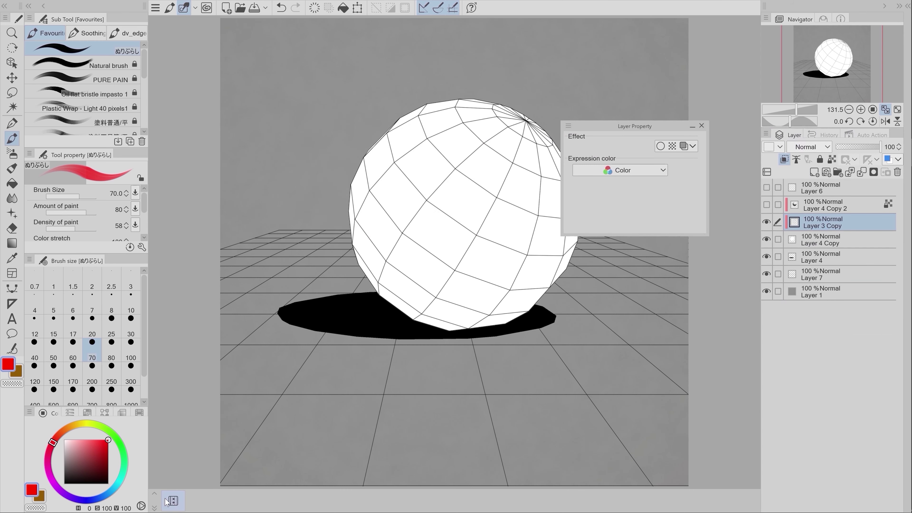
left_click(173, 501)
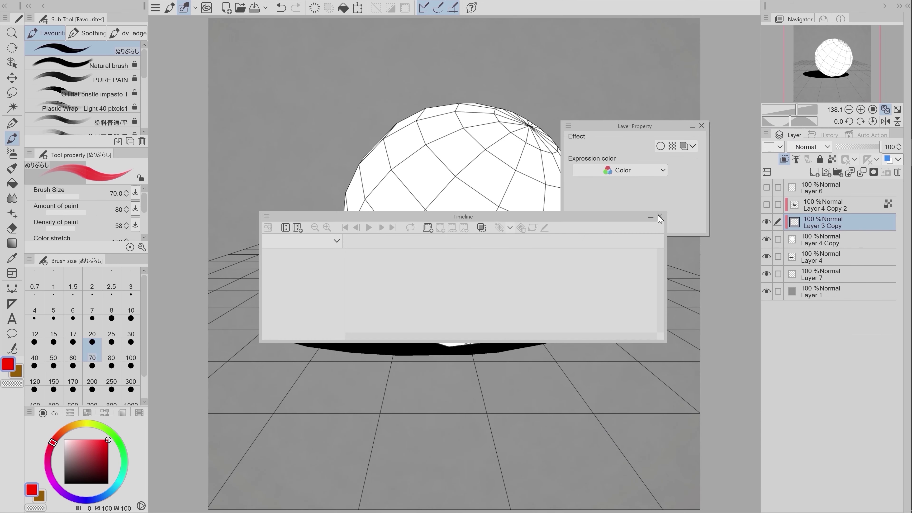
- Undock the History, Layer and Navigator palettes into floating windows and close the unneeded palettes grouped with them, including Auto Action
left_click_drag(863, 136, 385, 123)
left_click(426, 125)
left_click_drag(812, 135, 726, 151)
left_click_drag(793, 20, 702, 65)
left_click(808, 59)
left_click(813, 63)
- Place the floating Navigator directly above the Layer palette and resize both into a compact column
left_click_drag(736, 153, 808, 182)
mouse_move(516, 91)
left_mouse_down()
mouse_move(719, 30)
mouse_move(822, 31)
mouse_move(797, 16)
left_mouse_up()
left_click(798, 18)
left_click_drag(767, 236, 791, 229)
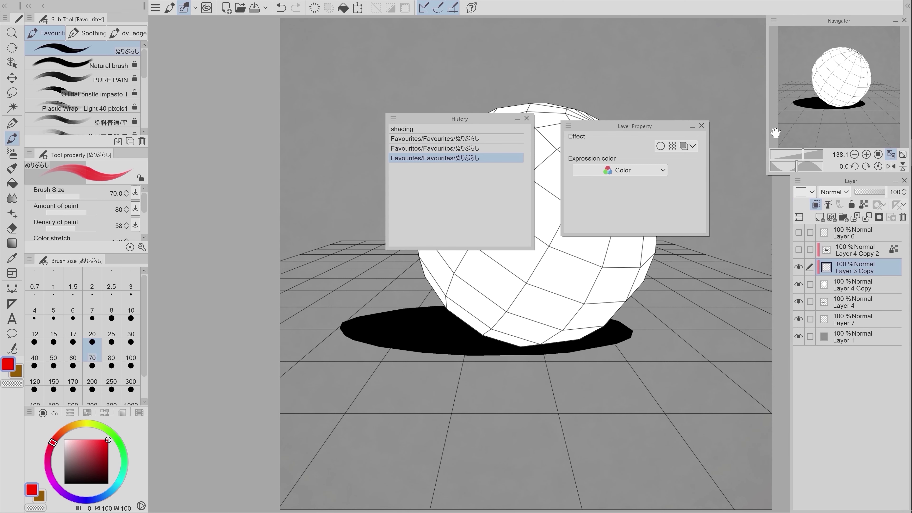
left_click_drag(767, 133, 788, 133)
left_click_drag(801, 175, 801, 166)
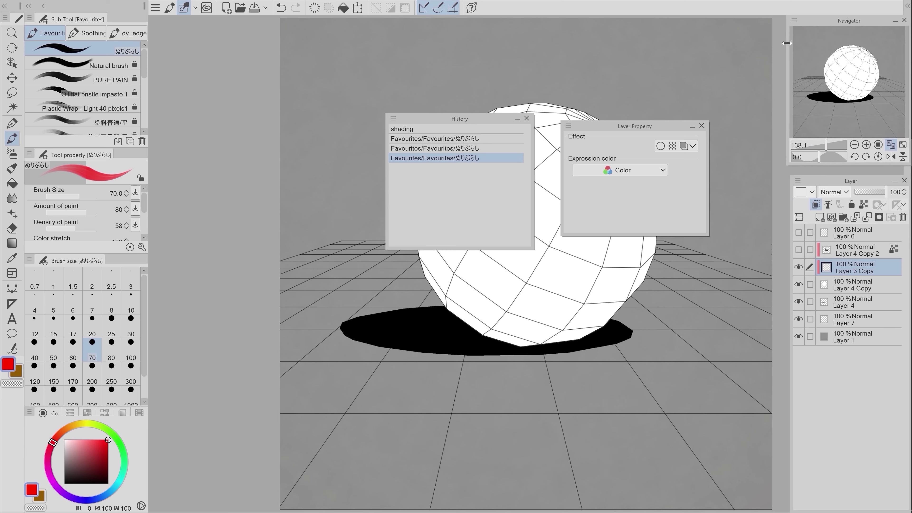
left_click_drag(787, 43, 780, 44)
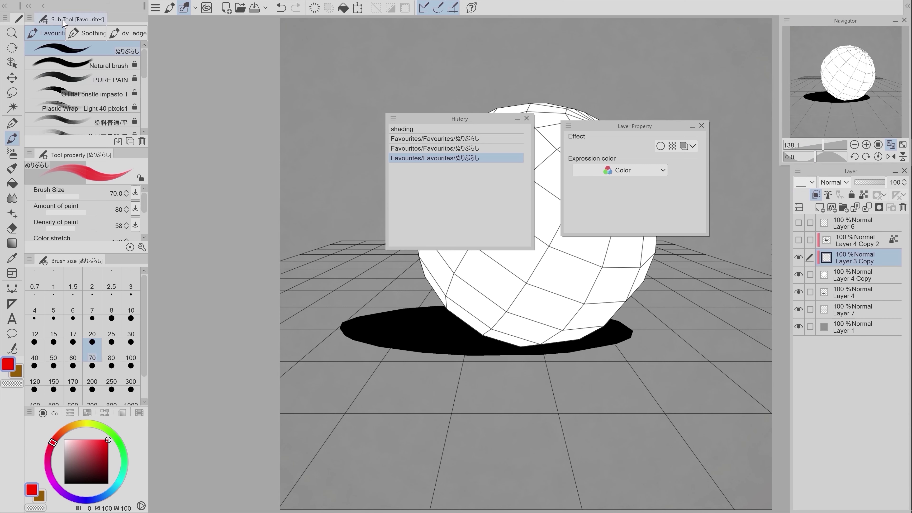
- Undock the Sub Tool, Tool Property, Brush Size and Color Wheel palettes and close the unused color palettes
left_click_drag(62, 20, 284, 108)
mouse_move(64, 19)
left_mouse_down()
mouse_move(408, 271)
mouse_move(322, 126)
mouse_move(341, 75)
mouse_move(376, 114)
mouse_move(376, 100)
mouse_move(400, 414)
mouse_move(372, 114)
mouse_move(168, 180)
mouse_move(203, 176)
mouse_move(205, 167)
mouse_move(223, 173)
mouse_move(83, 38)
mouse_move(245, 173)
mouse_move(65, 44)
mouse_move(234, 137)
left_mouse_up()
left_click(313, 162)
left_click(325, 133)
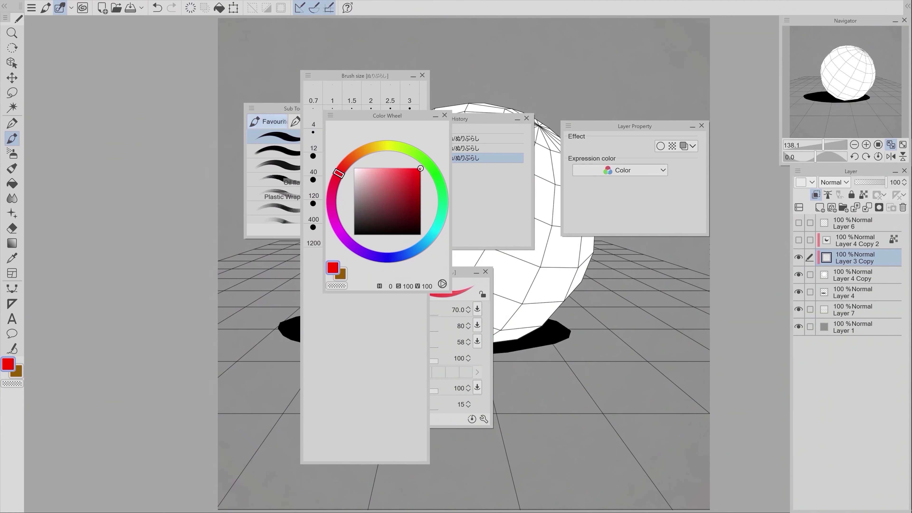
- Stack the Color Wheel, Tool Property and Brush Size palettes beside the toolbar, switching the wheel to the HLS triangle
left_click_drag(359, 116, 68, 26)
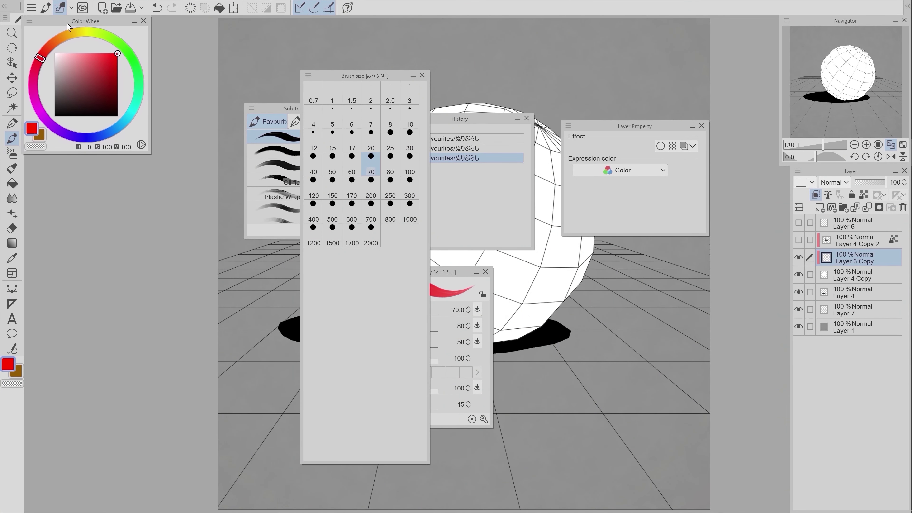
left_click(145, 145)
mouse_move(344, 77)
left_mouse_down()
mouse_move(316, 108)
mouse_move(590, 87)
left_mouse_up()
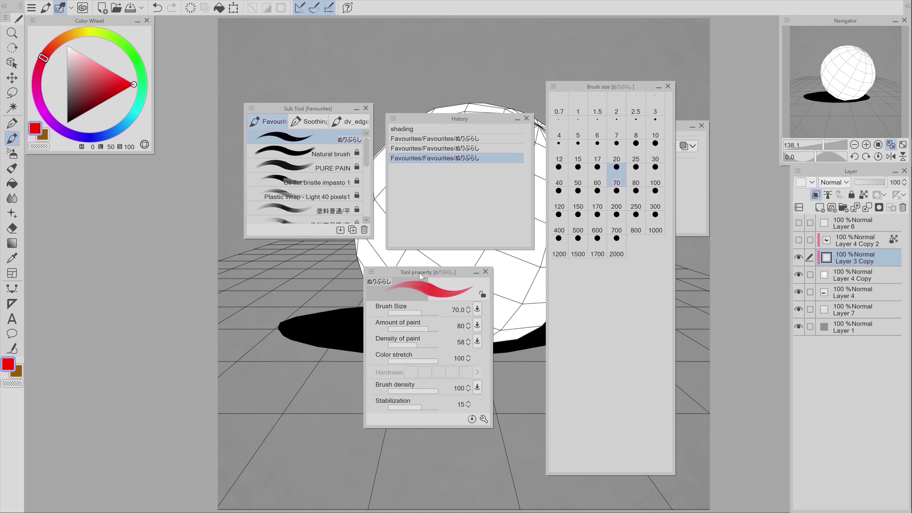
left_click_drag(420, 276, 74, 166)
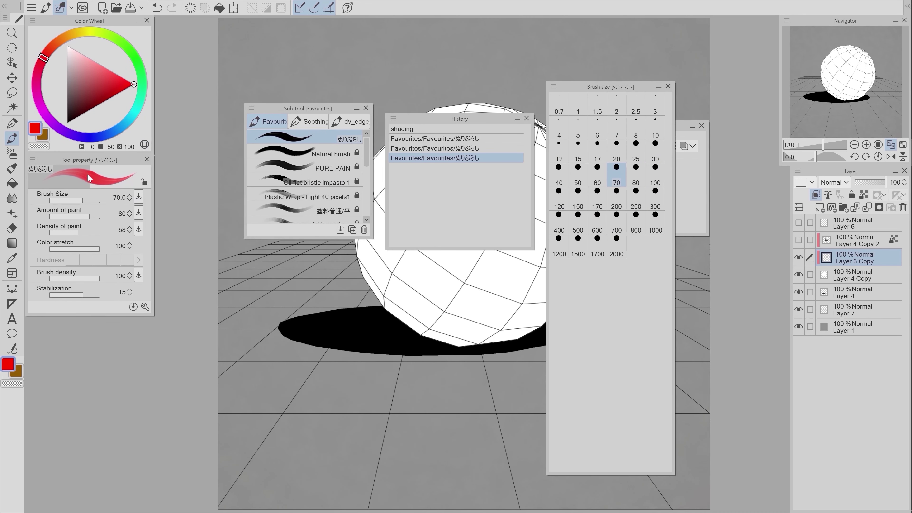
left_click(370, 334)
mouse_move(606, 87)
left_mouse_down()
mouse_move(231, 71)
mouse_move(84, 120)
mouse_move(75, 341)
left_mouse_up()
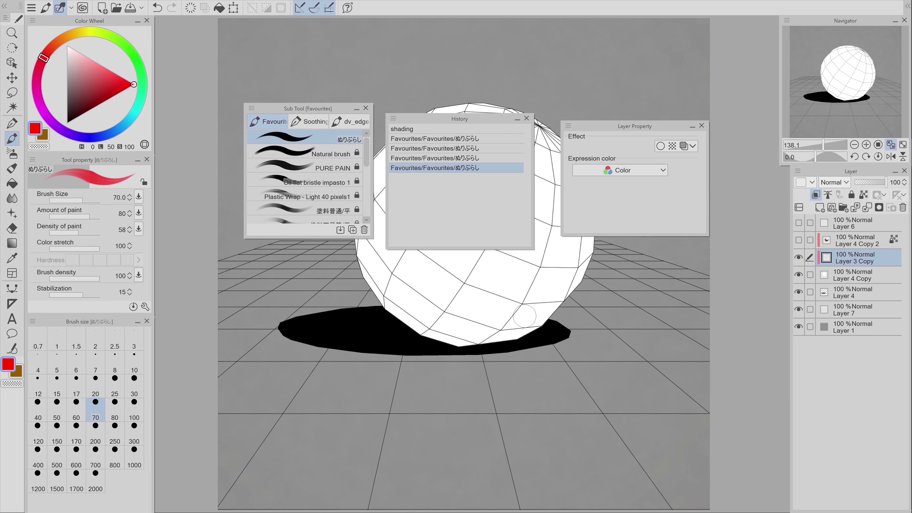
- Shift the Brush Size and Tool Property palettes down and insert the Sub Tool palette beneath the Color Wheel
mouse_move(85, 314)
left_mouse_down()
mouse_move(84, 290)
mouse_move(73, 444)
left_mouse_up()
mouse_move(72, 161)
left_mouse_down()
mouse_move(73, 313)
mouse_move(70, 262)
mouse_move(79, 270)
left_mouse_up()
left_click(186, 296)
- Adjust the Layer palette's width, place the History palette over the Navigator's upper edge, and minimize History
mouse_move(437, 118)
left_mouse_down()
mouse_move(648, 242)
mouse_move(593, 114)
left_mouse_up()
left_click_drag(792, 342, 789, 349)
left_click_drag(603, 125, 812, 23)
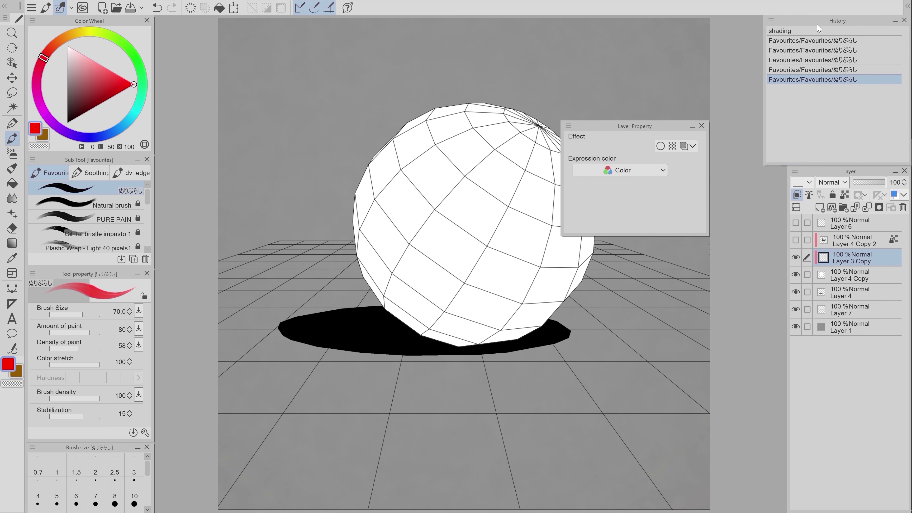
left_click(893, 20)
- Place the Layer Property palette over the Navigator, narrow it to the Navigator's width and minimize it
left_click_drag(589, 122, 811, 67)
left_click_drag(766, 117, 779, 117)
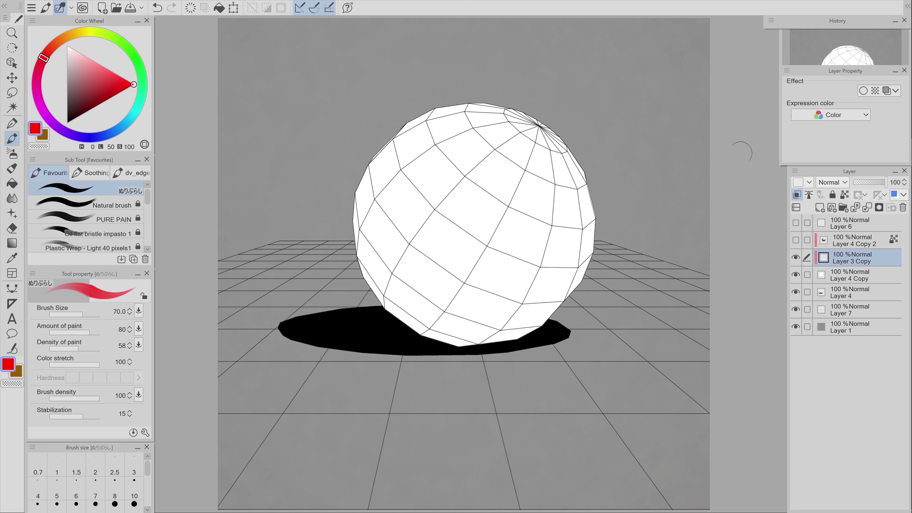
left_click(894, 71)
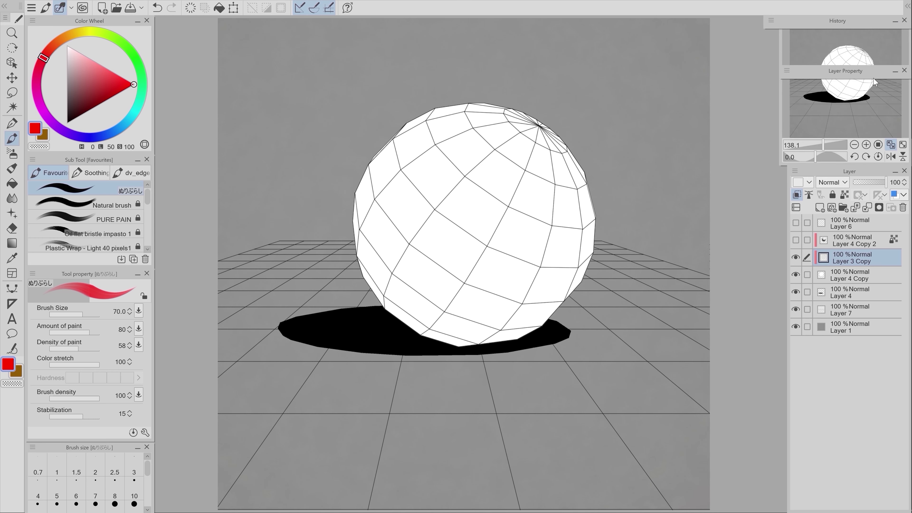
- Show the Quick Access palette, widen it enough to grab, and dock it in the same column as the Tool palette
left_click(34, 6)
mouse_move(59, 120)
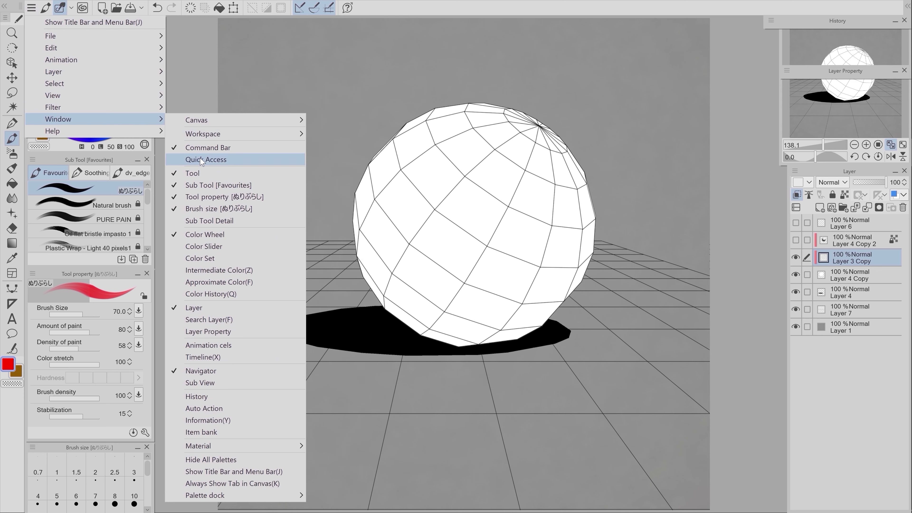
left_click(200, 158)
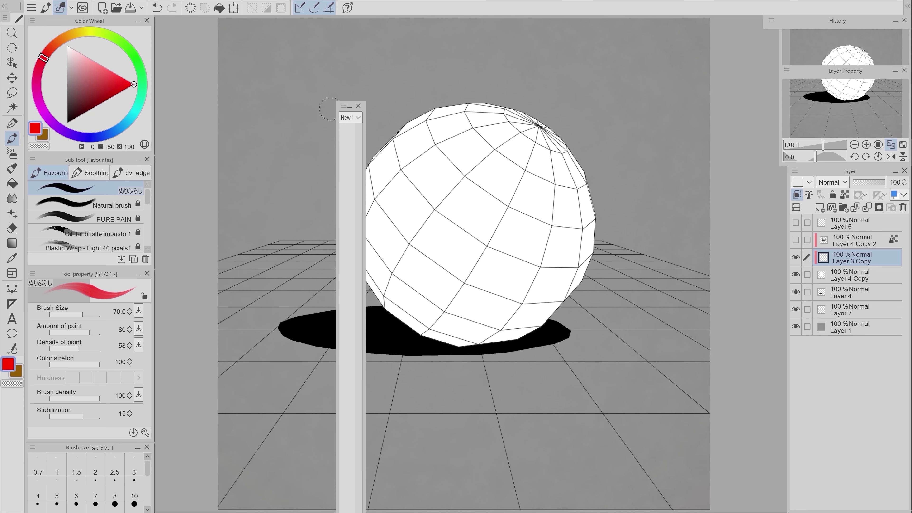
left_click(344, 107)
left_click(344, 105)
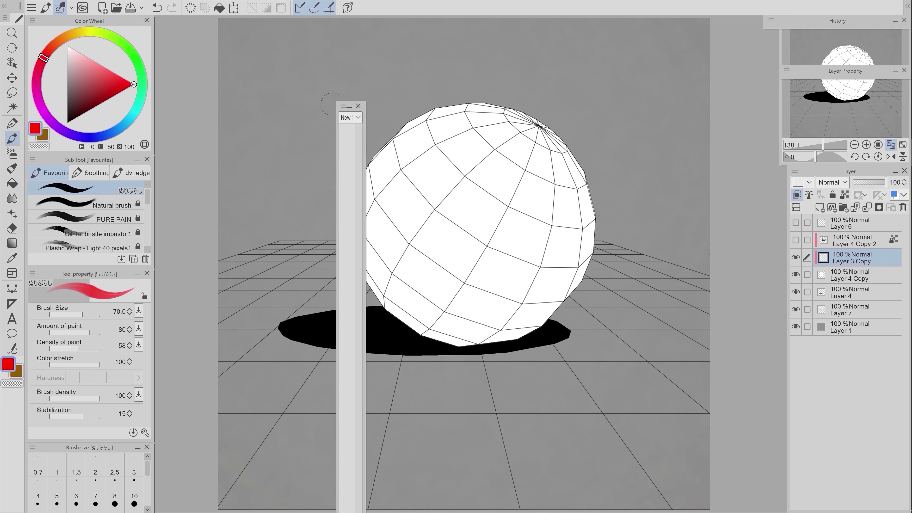
left_click_drag(363, 176, 458, 176)
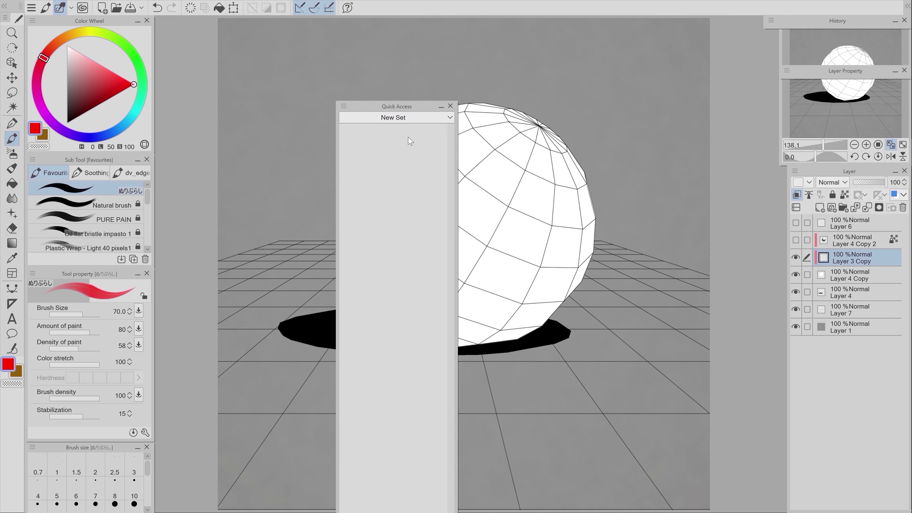
left_click_drag(377, 112, 12, 20)
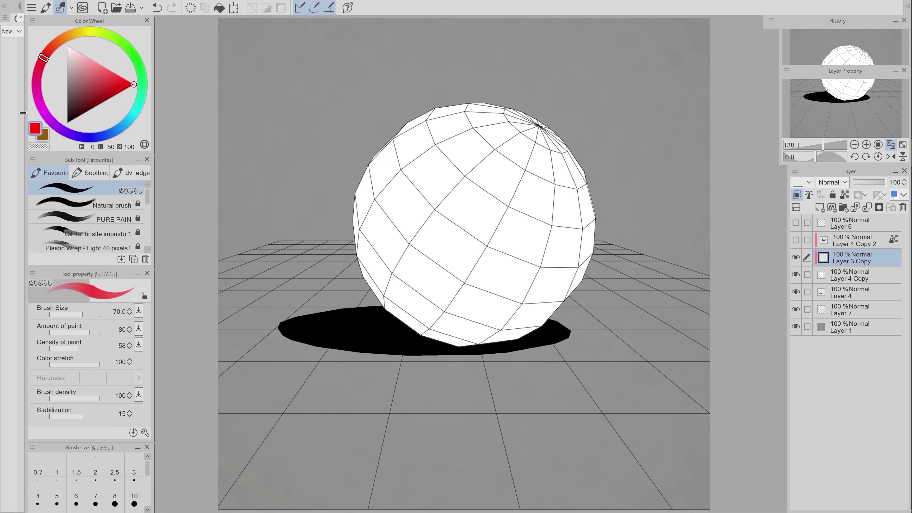
- Open the Quick Access settings and add the Color Wheel command from the Window commands
right_click(10, 71)
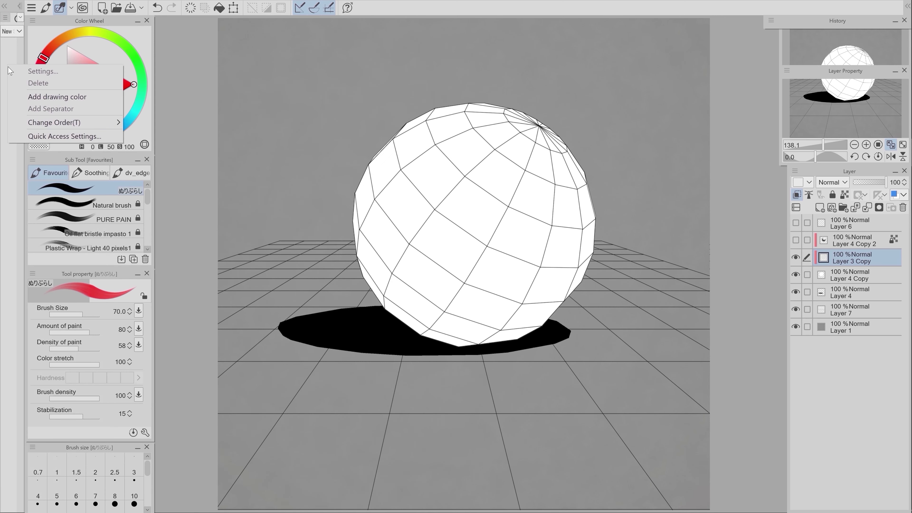
left_click(35, 137)
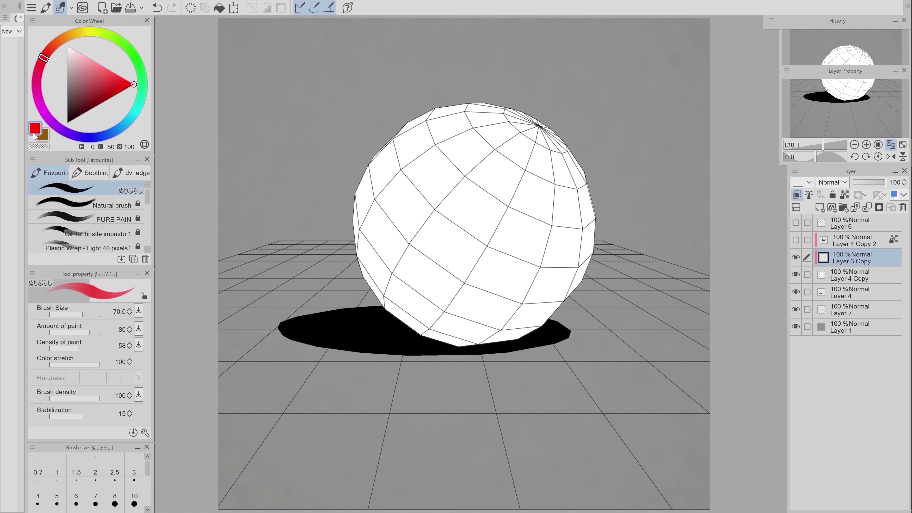
left_click_drag(503, 111, 372, 113)
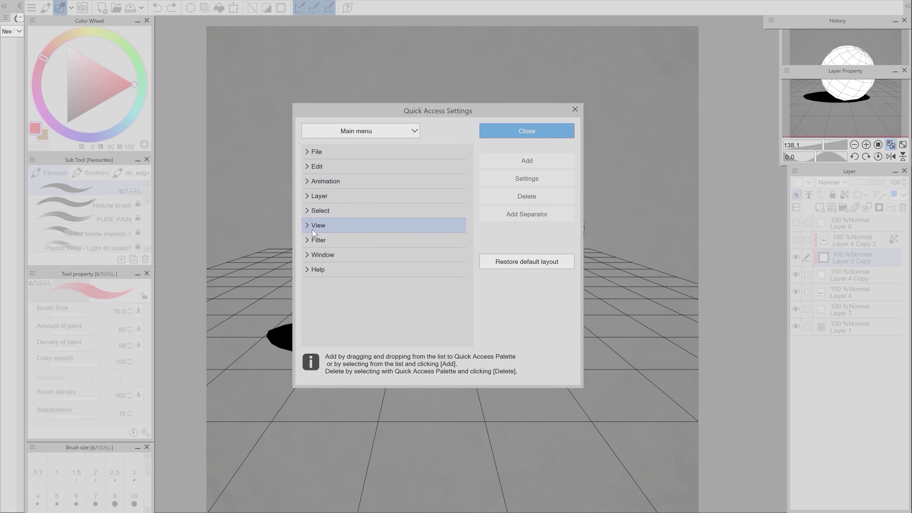
left_click(316, 254)
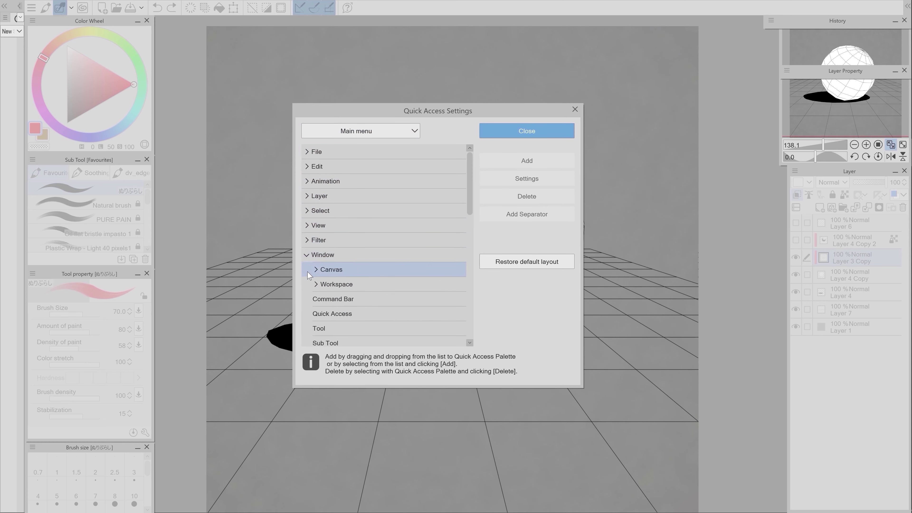
scroll(463, 226, "down", 5)
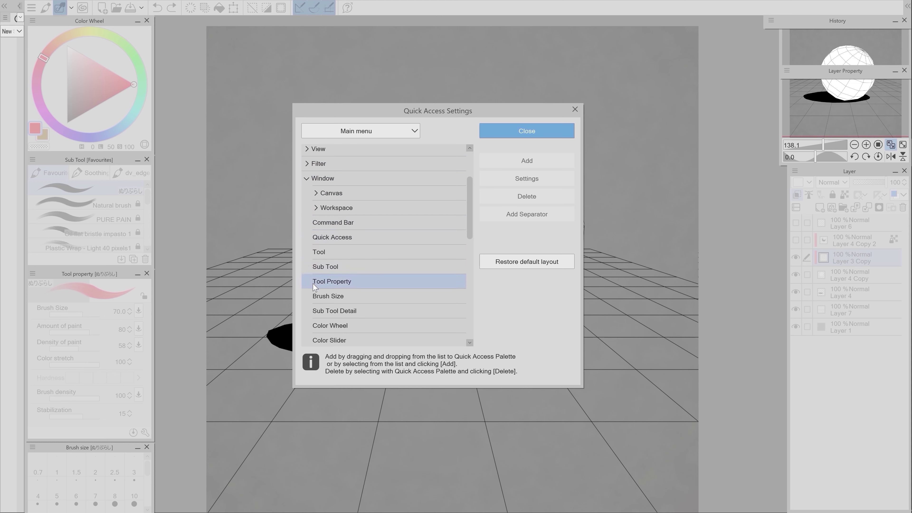
left_click(413, 325)
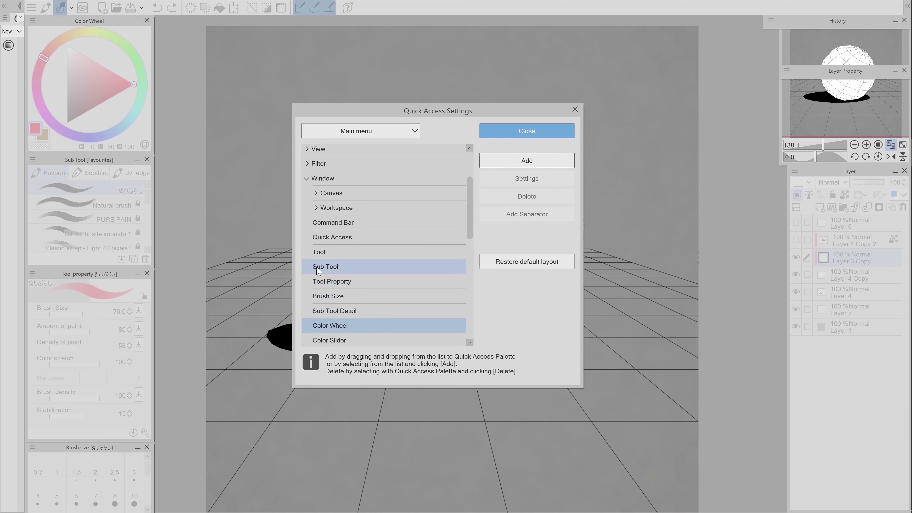
- Add the Sub Tool and Tool Property window commands to the Quick Access palette
left_click(325, 266)
left_click(491, 165)
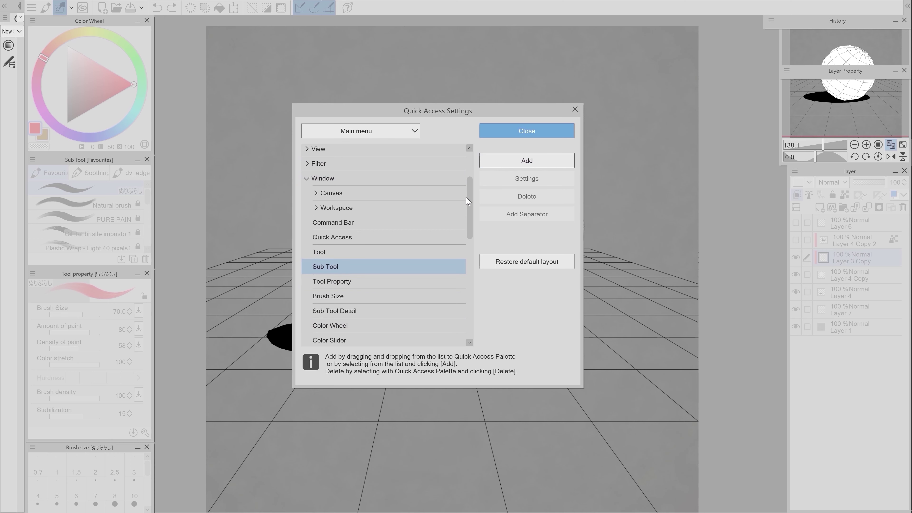
left_click(359, 282)
left_click(492, 164)
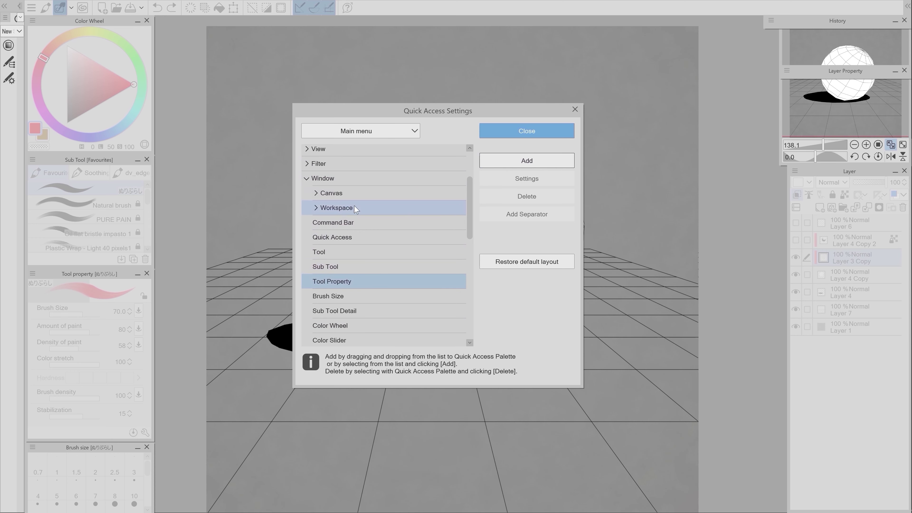
- Add the Color Slider window command to the Quick Access palette
scroll(424, 248, "down", 3)
left_click(413, 212)
left_click(503, 164)
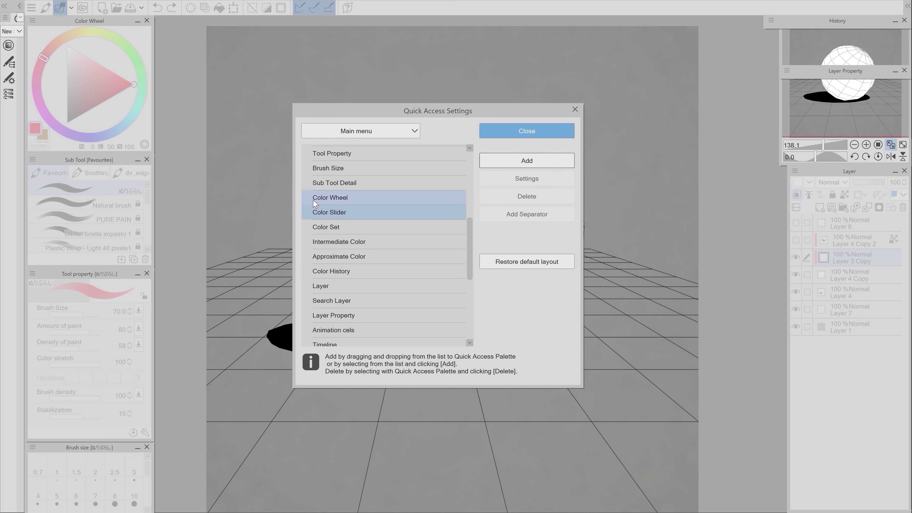
- Add the Tool window command from the main menu commands to the Quick Access palette
scroll(341, 230, "up", 3)
left_click(317, 243)
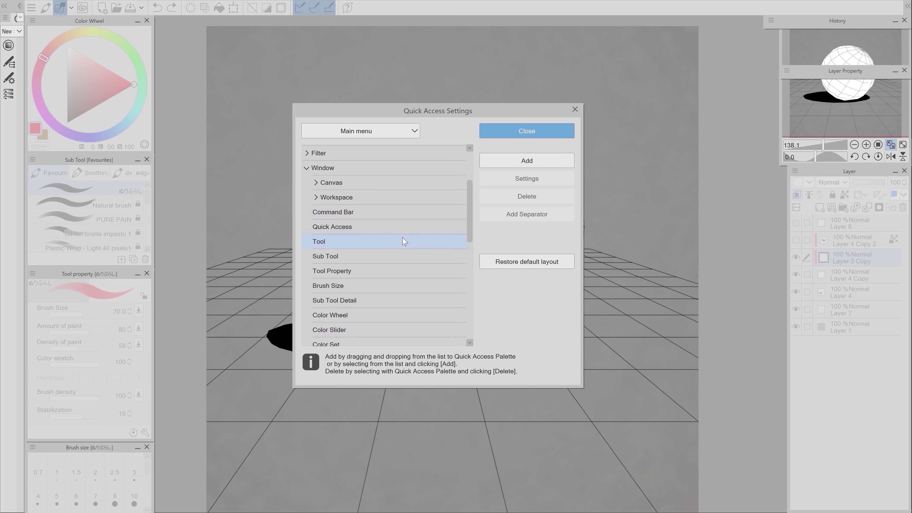
left_click(359, 131)
left_click(310, 179)
left_click(316, 130)
left_click(316, 145)
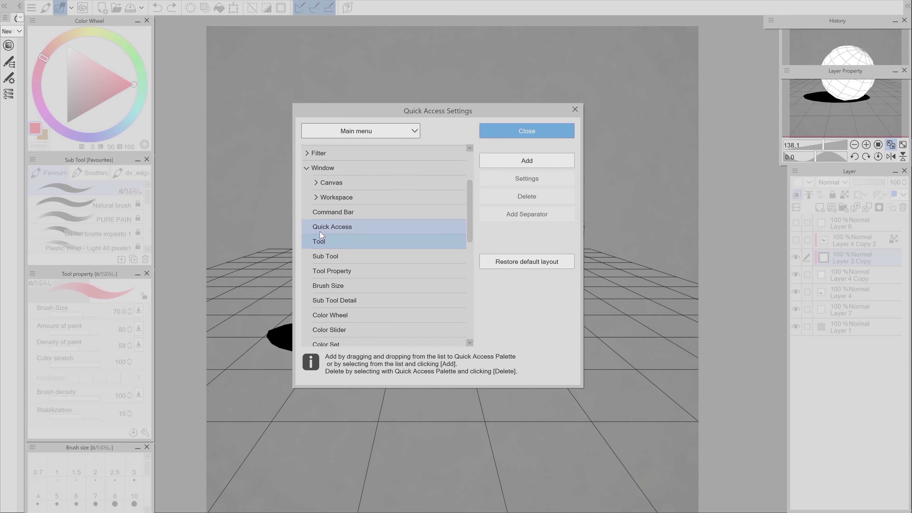
left_click(506, 164)
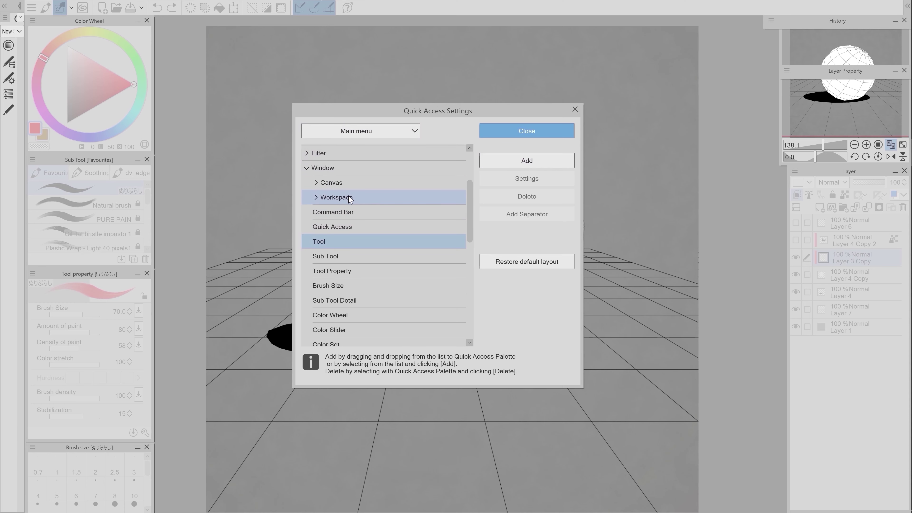
- Add the Move layer tool from the Tool category to Quick Access, then close and reopen the Quick Access settings
left_click(324, 168)
left_click(361, 130)
left_click(323, 177)
scroll(395, 296, "down", 4)
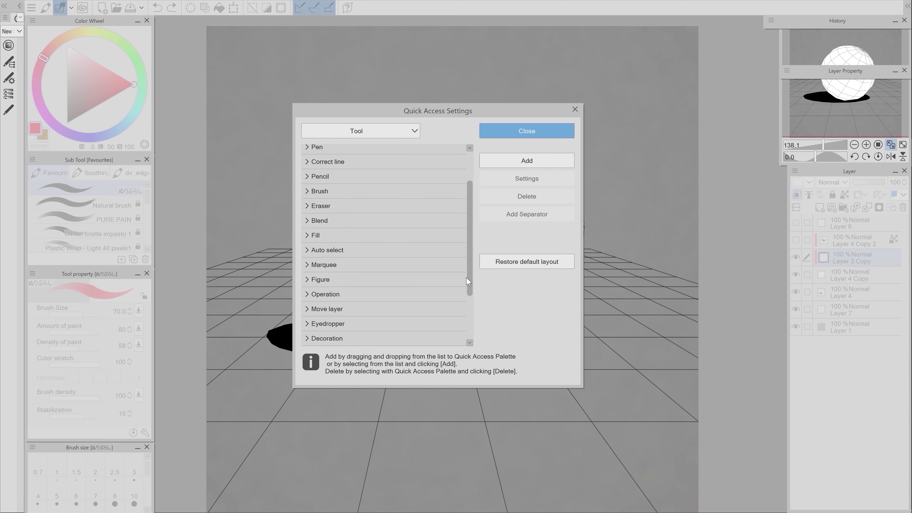
left_click(431, 236)
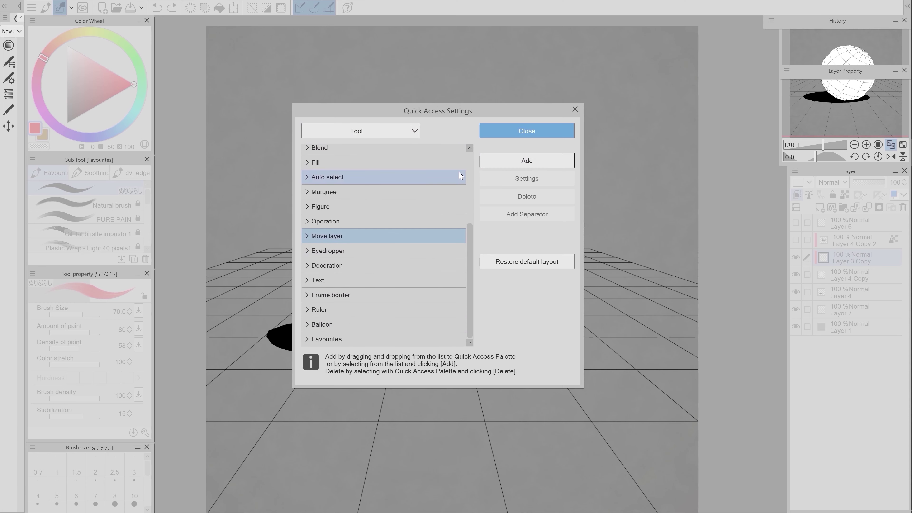
left_click(527, 131)
right_click(8, 156)
left_click(43, 163)
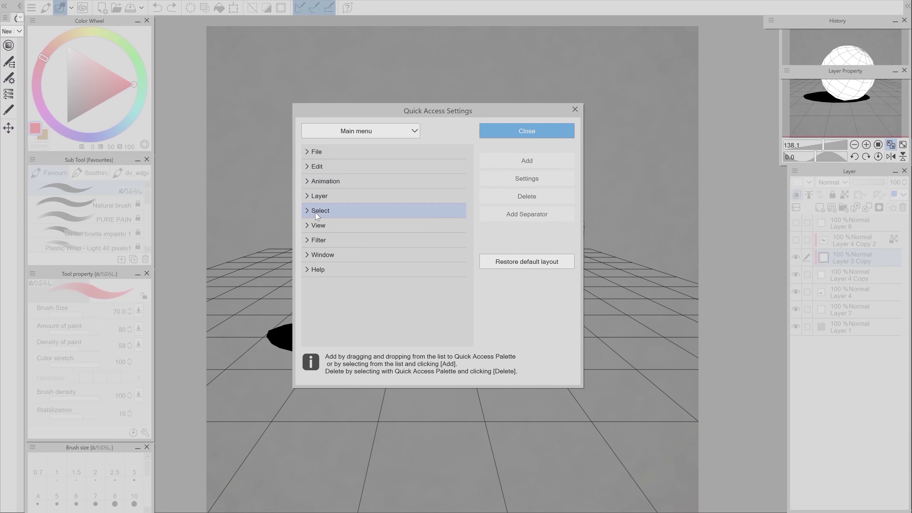
- Add the Lasso sub tool from the Marquee tool group to the Quick Access palette and collapse the group
left_click(324, 131)
left_click(305, 177)
scroll(307, 237, "down", 3)
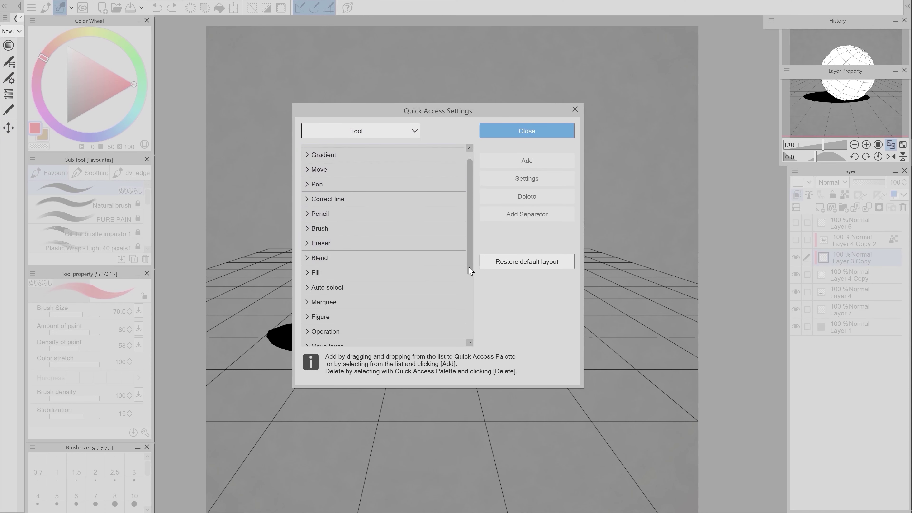
left_click(308, 243)
left_click(307, 200)
left_click(326, 229)
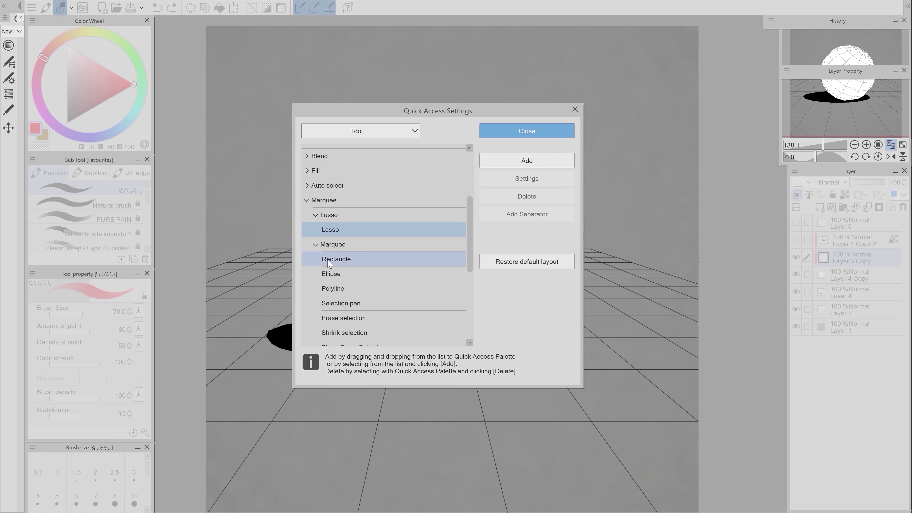
left_click(527, 160)
left_click(316, 244)
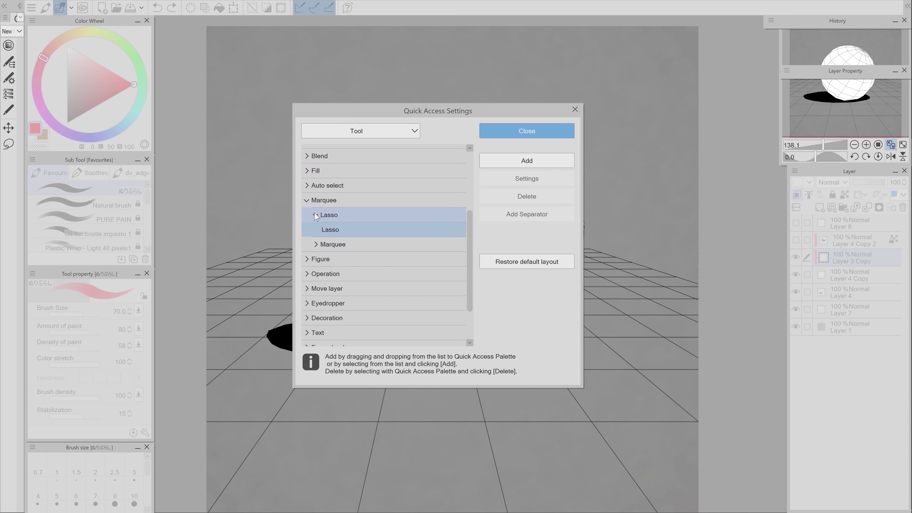
left_click(315, 216)
left_click(307, 201)
- Add an Auto select tool to the Quick Access palette
left_click(307, 185)
left_click(307, 186)
left_click(307, 201)
left_click(308, 200)
left_click(312, 225)
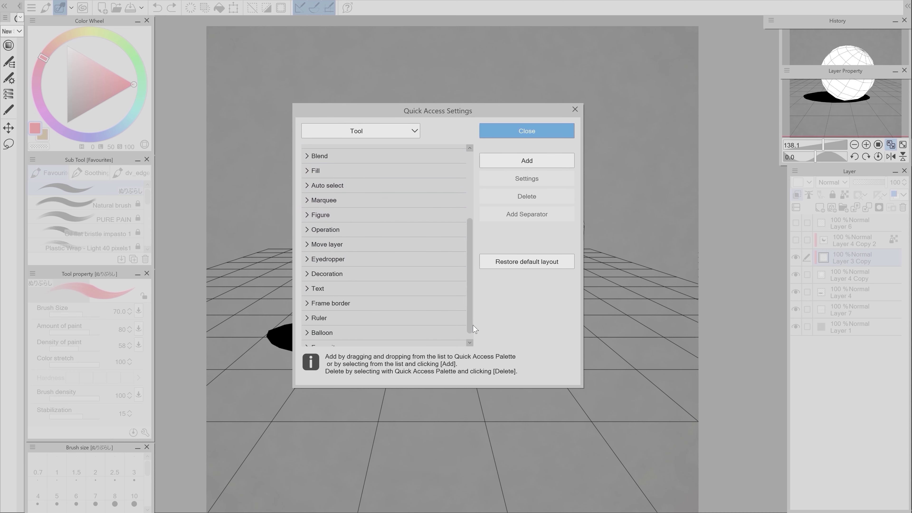
left_click_drag(473, 326, 472, 289)
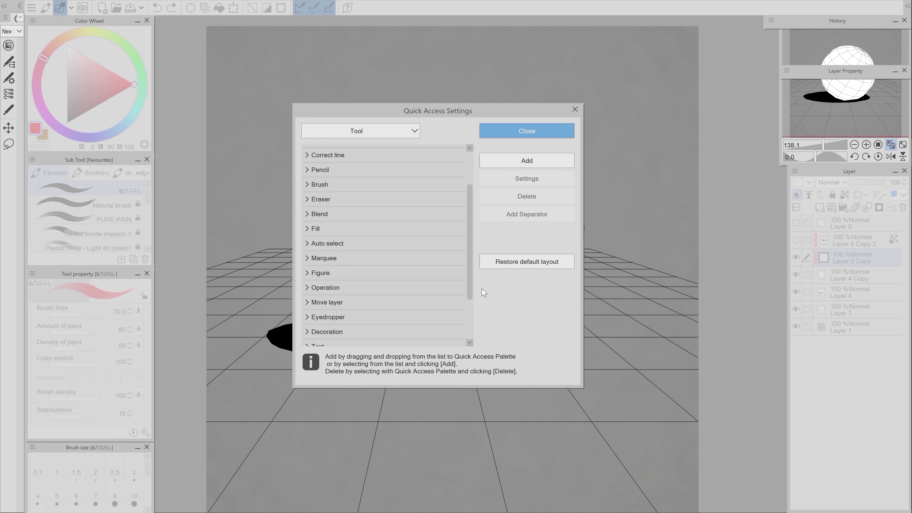
left_click(307, 246)
left_click(316, 261)
left_click(329, 274)
left_click(527, 161)
- Add the Zoom tool to the Quick Access palette
left_click(399, 243)
scroll(398, 223, "down", 2)
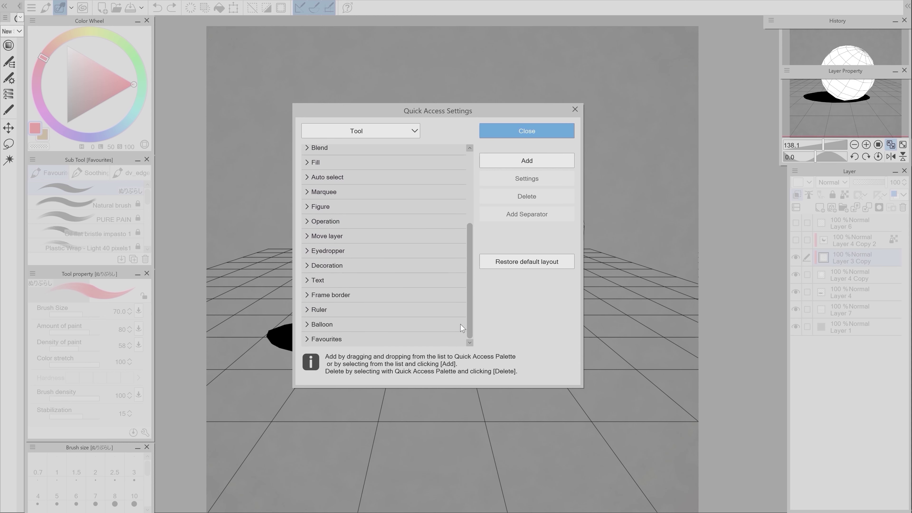
scroll(397, 201, "up", 4)
left_click(507, 162)
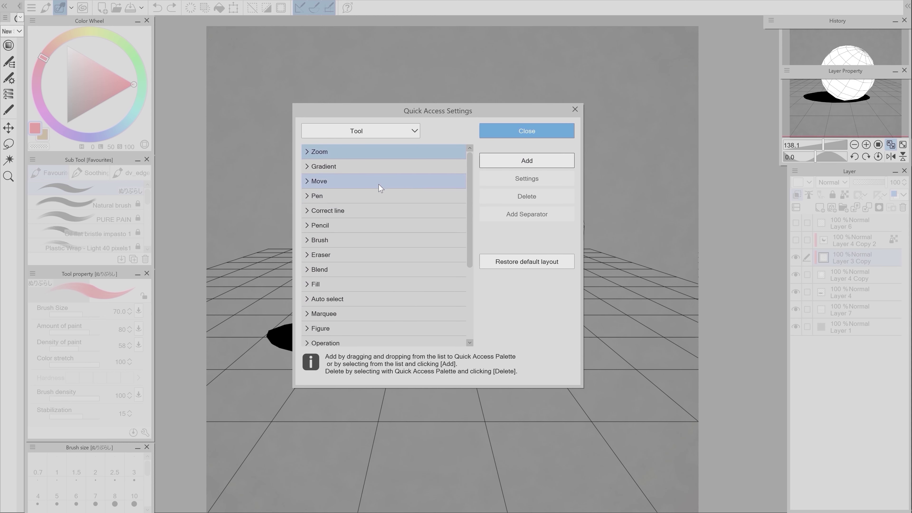
- Add the Pen sub tool group from the Pen tool to Quick Access and collapse the expanded pen lists
left_click(306, 195)
left_click(320, 227)
left_click(324, 211)
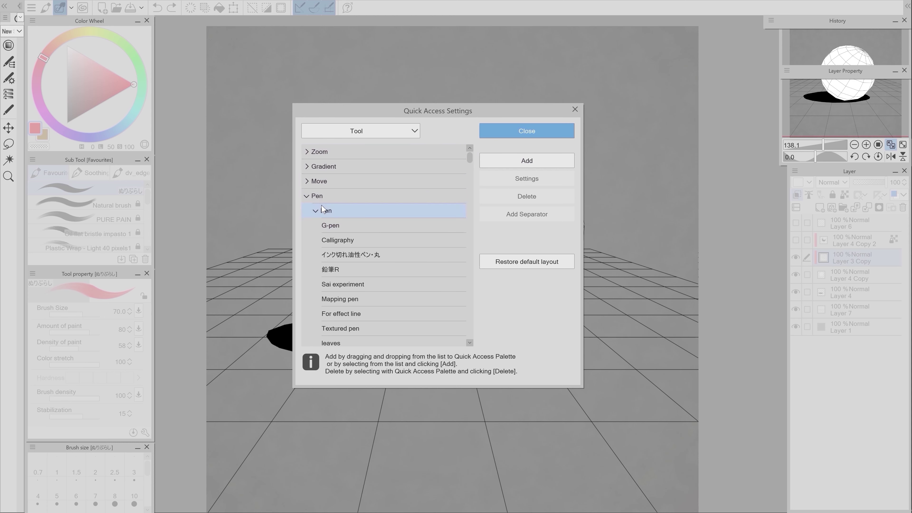
left_click(527, 160)
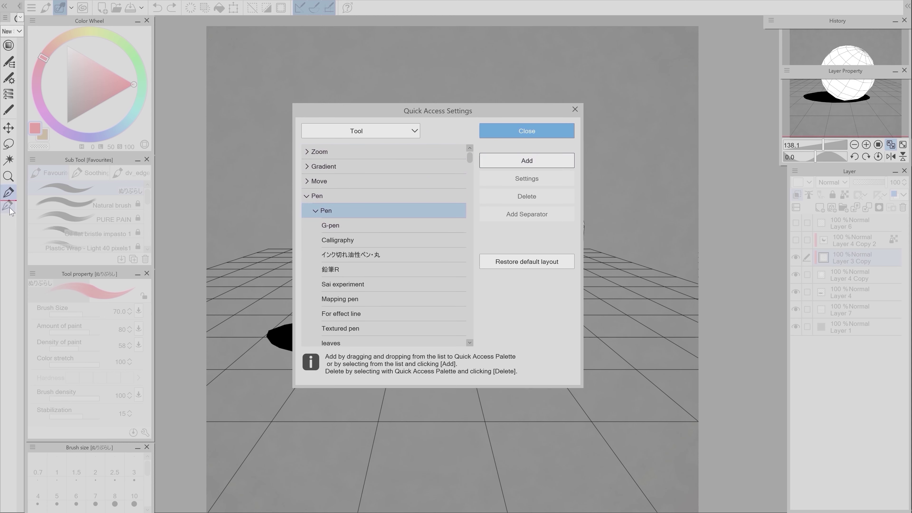
left_click(307, 196)
left_click(307, 196)
left_click(316, 211)
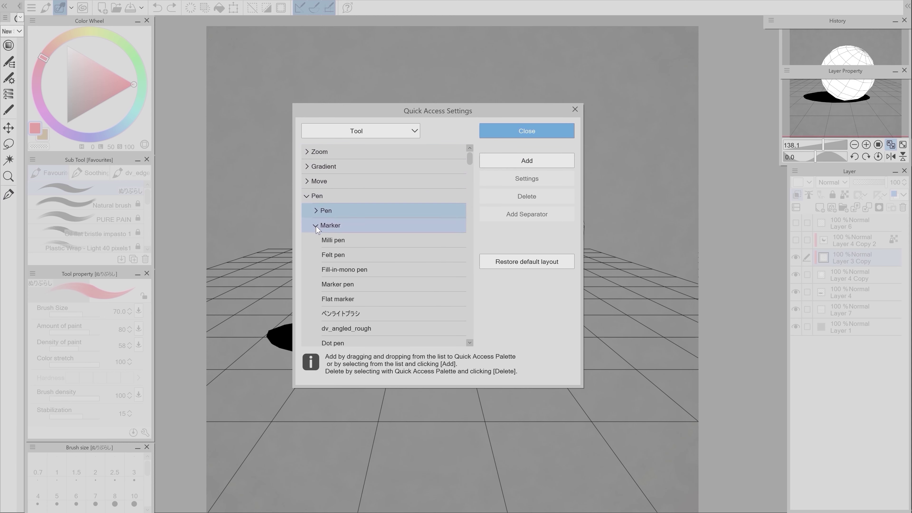
left_click(316, 225)
left_click(315, 240)
left_click(307, 196)
- Add the Oil flat bristle impasto 1 brush from the Favourites group to Quick Access and collapse the group
left_click_drag(469, 260, 465, 333)
left_click(306, 341)
left_click_drag(307, 345, 267, 183)
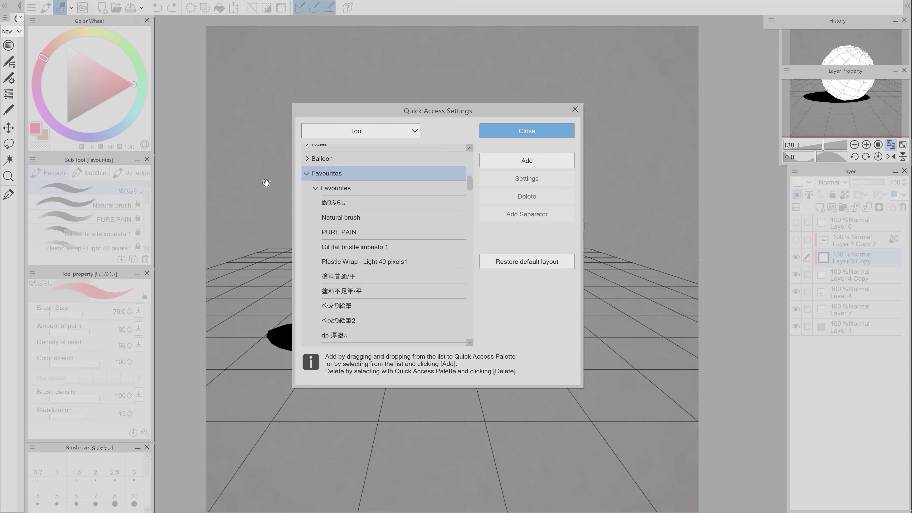
left_click(327, 249)
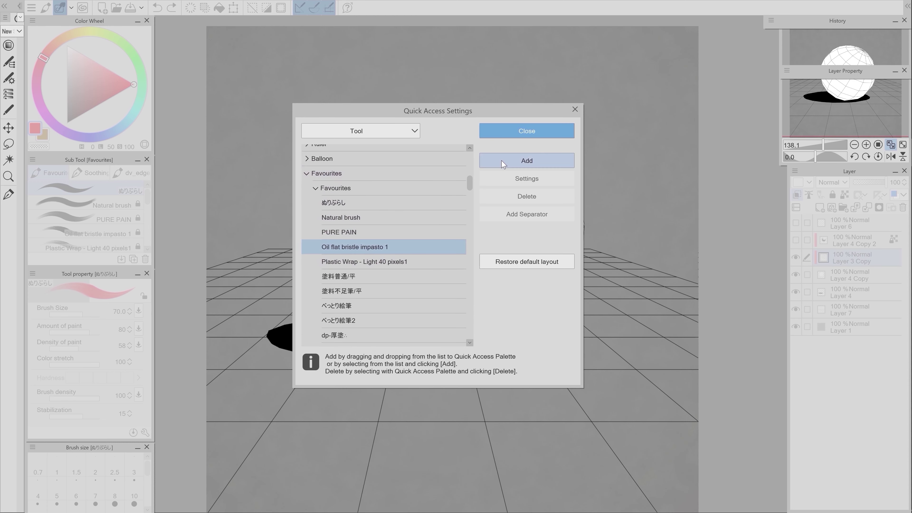
left_click(306, 176)
left_click(306, 174)
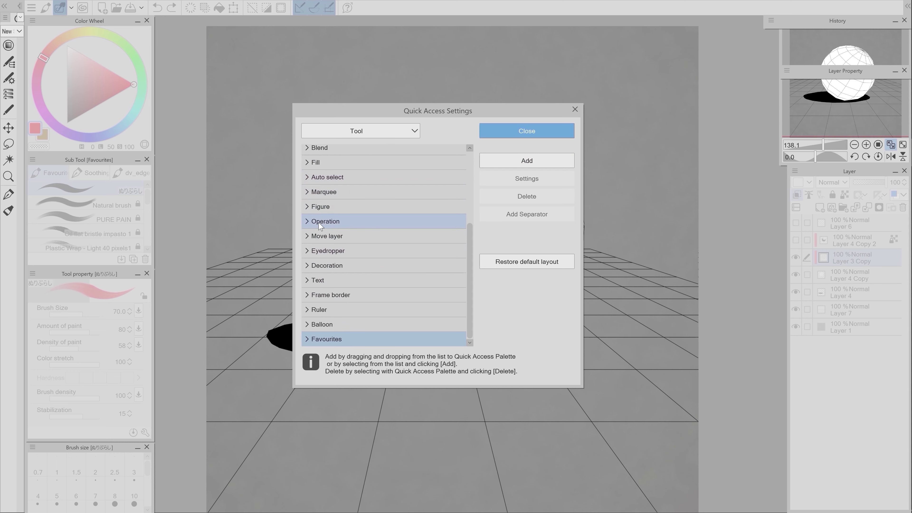
- Add the Soft airbrush from the Pencil tool's Airbrush group to Quick Access and collapse the group
scroll(312, 216, "up", 5)
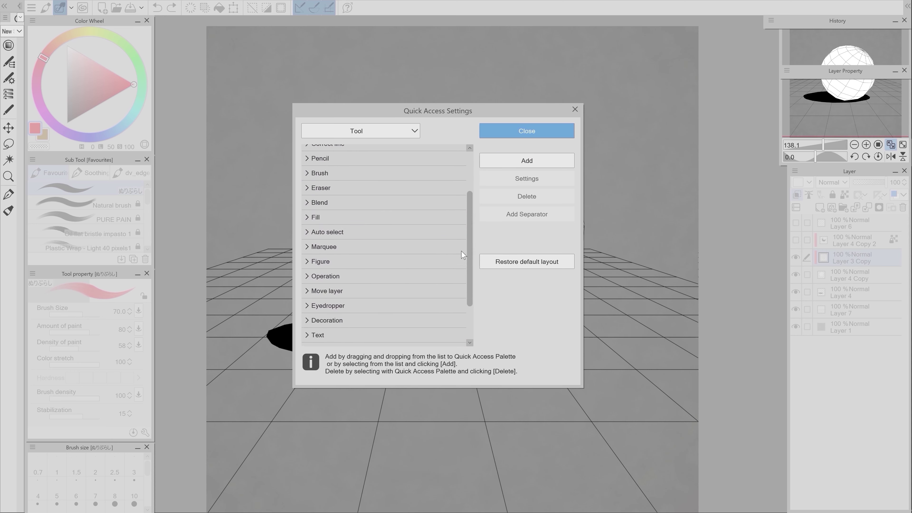
left_click(307, 202)
left_click(316, 232)
left_click(328, 262)
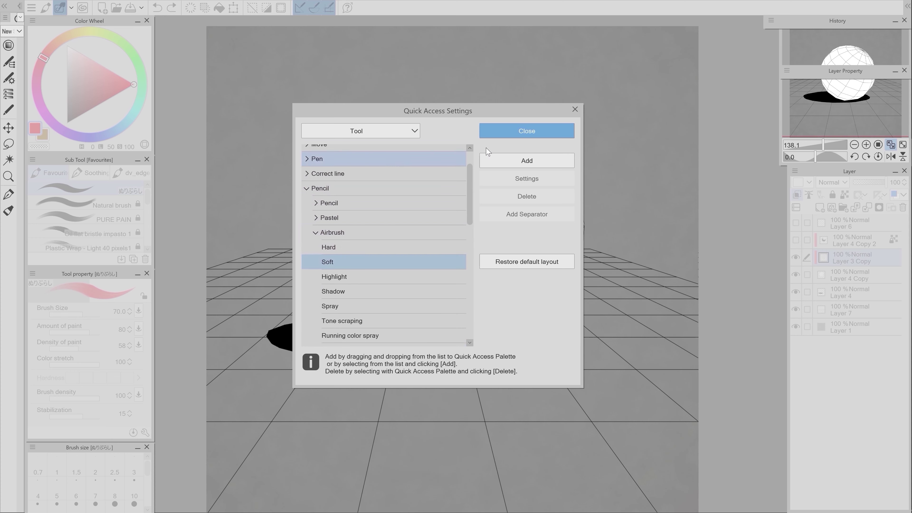
left_click(316, 233)
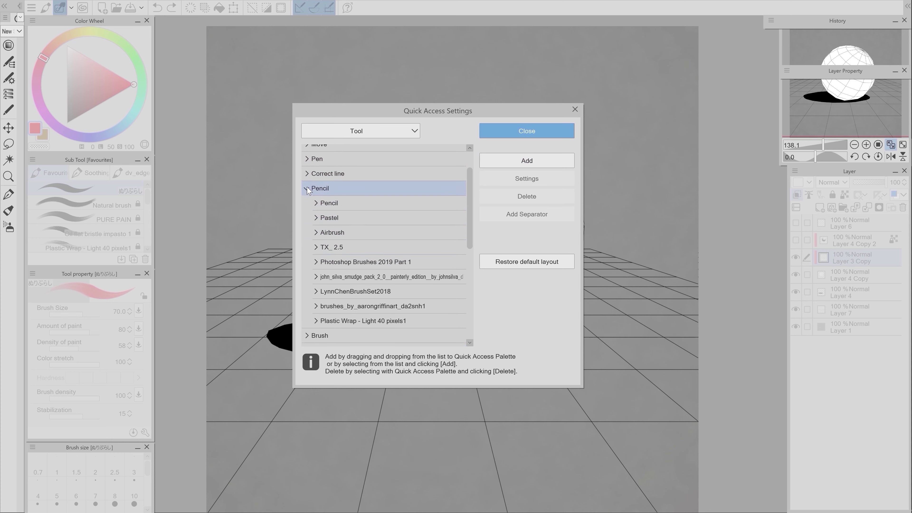
left_click(306, 188)
- Add the Gouache blender from the Brush tool to the Quick Access palette and collapse the Brush list
left_click(307, 203)
scroll(474, 206, "down", 10)
left_click(413, 203)
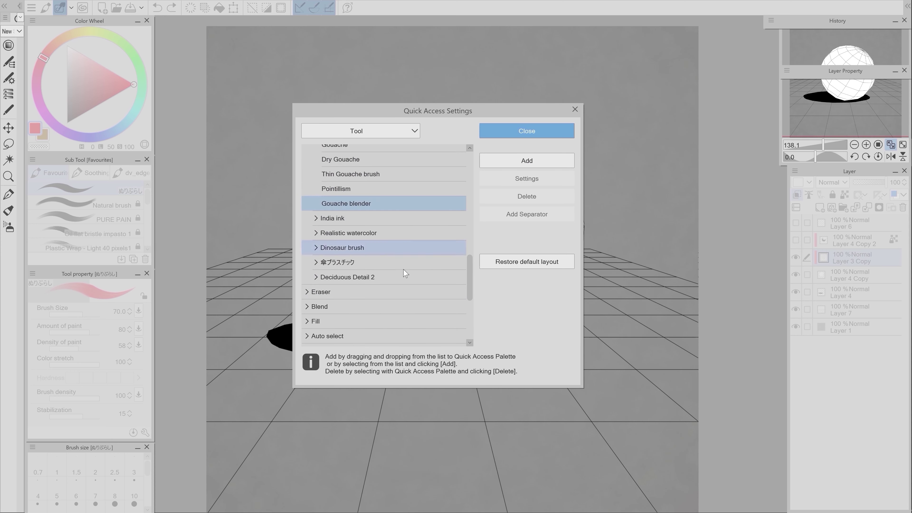
left_click_drag(469, 284, 470, 202)
left_click(309, 160)
- Add the Fill sub tool group and the Blend tool to the Quick Access palette
left_click(311, 203)
left_click(328, 219)
left_click(507, 162)
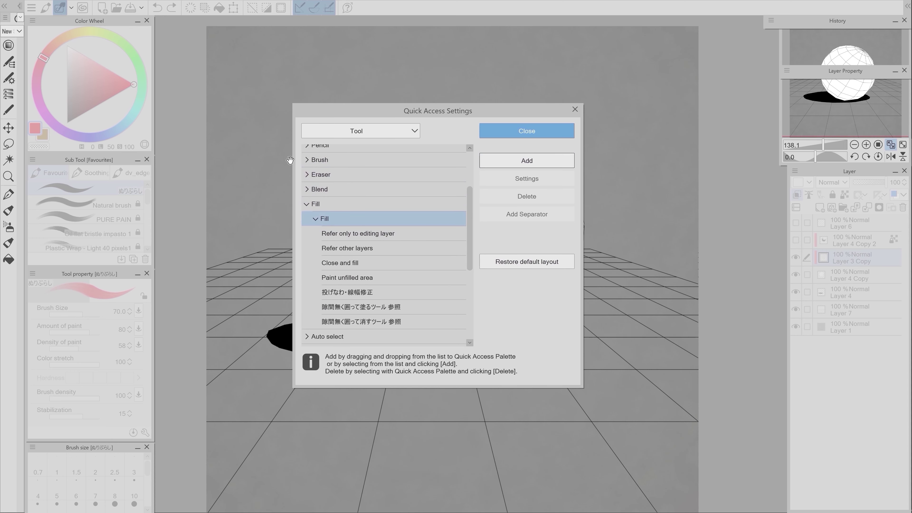
left_click(311, 204)
left_click(311, 189)
left_click(527, 160)
left_click(315, 203)
left_click(307, 189)
- Add the Soft eraser from the Eraser tool group to Quick Access and collapse the group
scroll(309, 226, "up", 3)
left_click(316, 221)
left_click(327, 265)
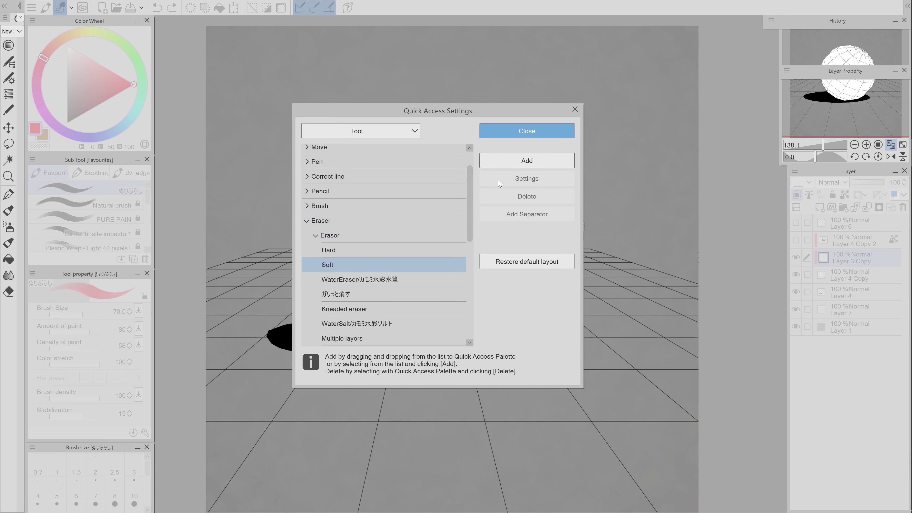
left_click(527, 160)
left_click(316, 221)
- Add the Star A brush from the Decoration tool's Effect group to Quick Access and collapse the group
left_click_drag(470, 272, 469, 323)
left_click(307, 266)
left_click(322, 295)
left_click(503, 163)
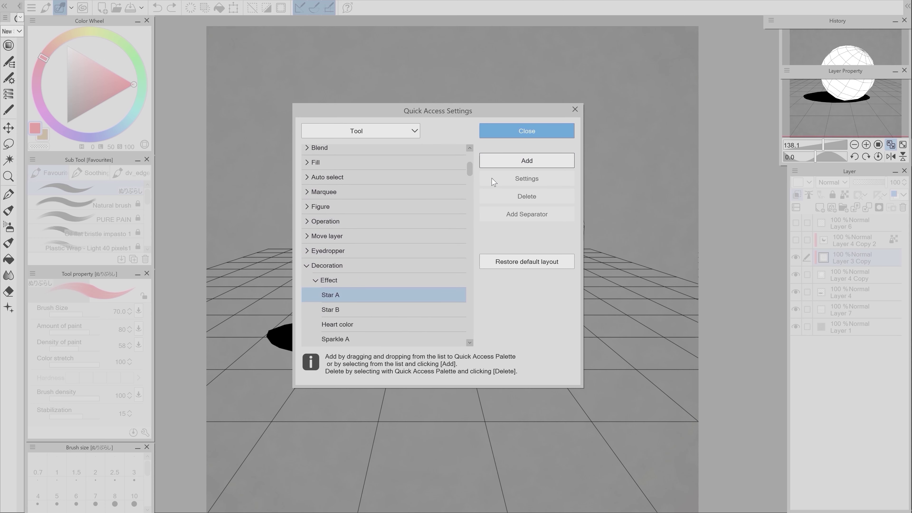
left_click(307, 266)
scroll(356, 244, "up", 5)
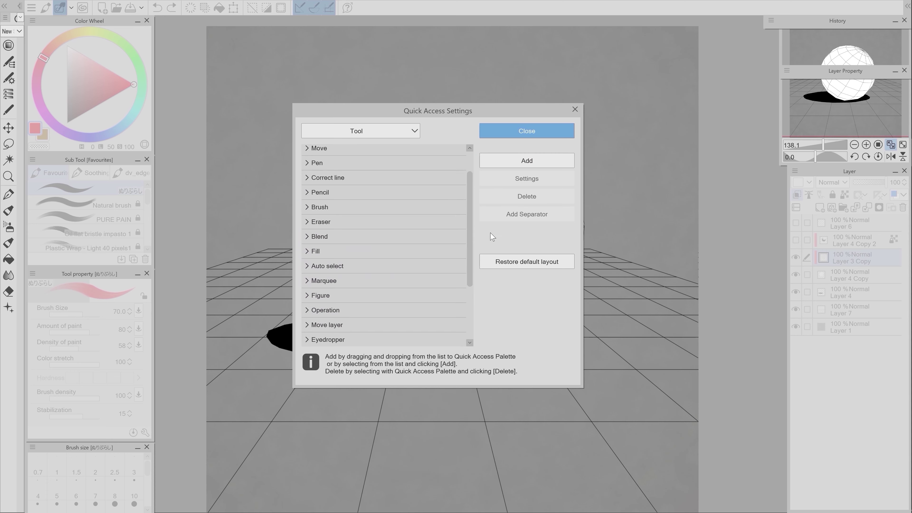
- Return to the main menu commands and add the Navigator window command to the Quick Access palette
left_click(316, 132)
left_click(319, 144)
scroll(346, 240, "down", 10)
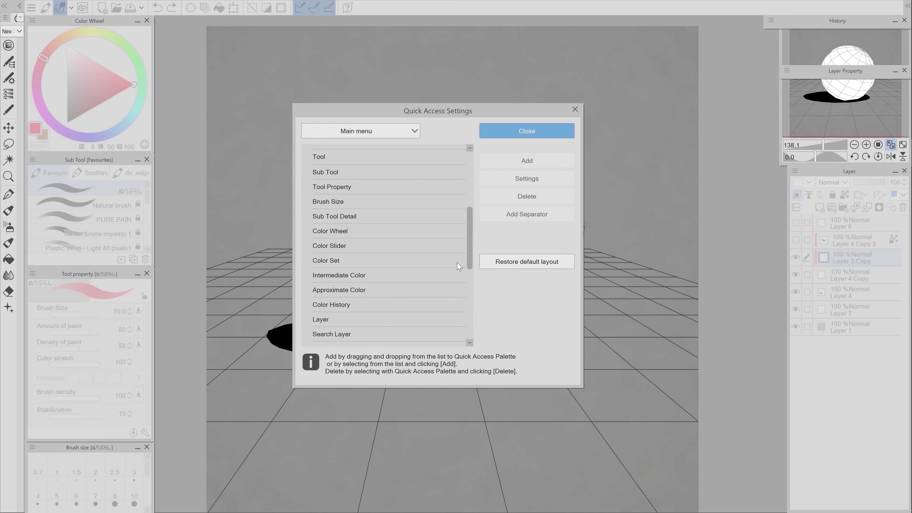
left_click(327, 206)
scroll(359, 215, "down", 2)
left_click(503, 162)
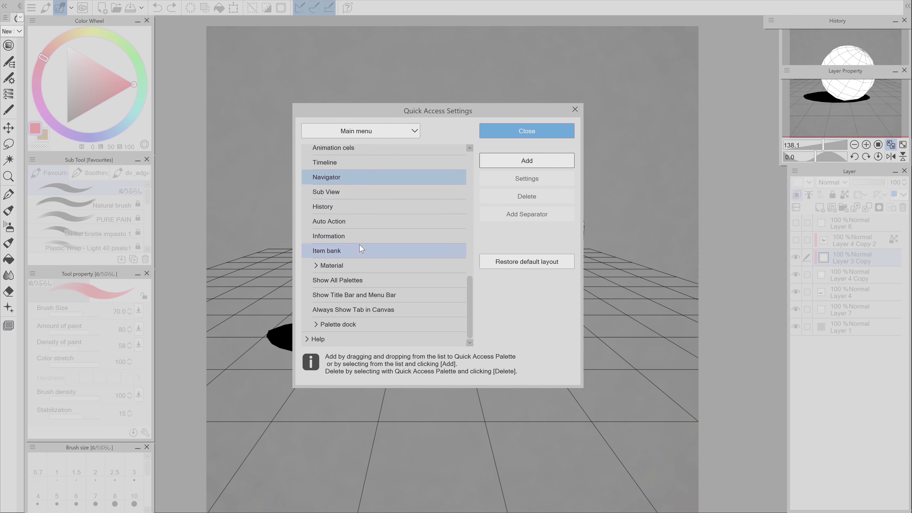
- Add the Layer, Layer Property and History window commands to the Quick Access palette
scroll(473, 313, "up", 2)
scroll(472, 312, "up", 1)
left_click(321, 190)
left_click(527, 161)
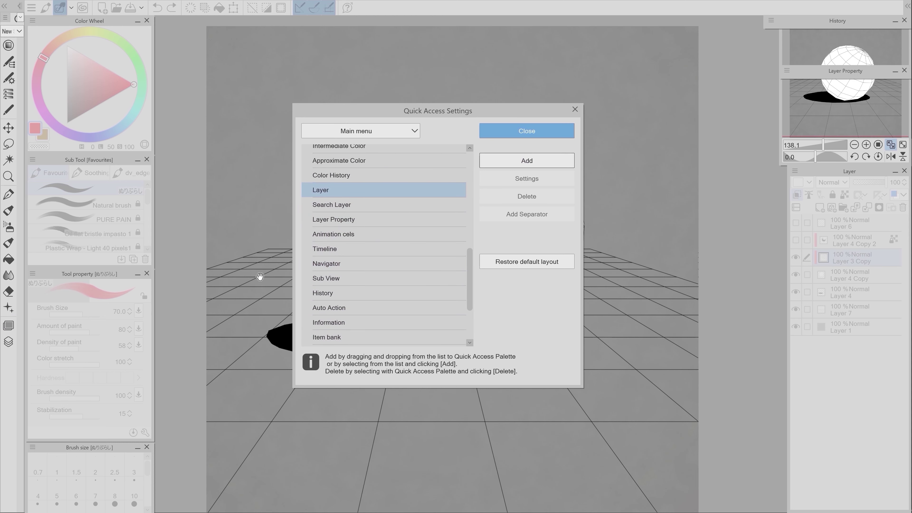
left_click(323, 220)
left_click(503, 162)
left_click(323, 293)
left_click(510, 160)
- Add the Fit To Screen and Reset Display commands from the View commands to the Quick Access palette
left_click_drag(470, 274, 471, 188)
left_click(307, 227)
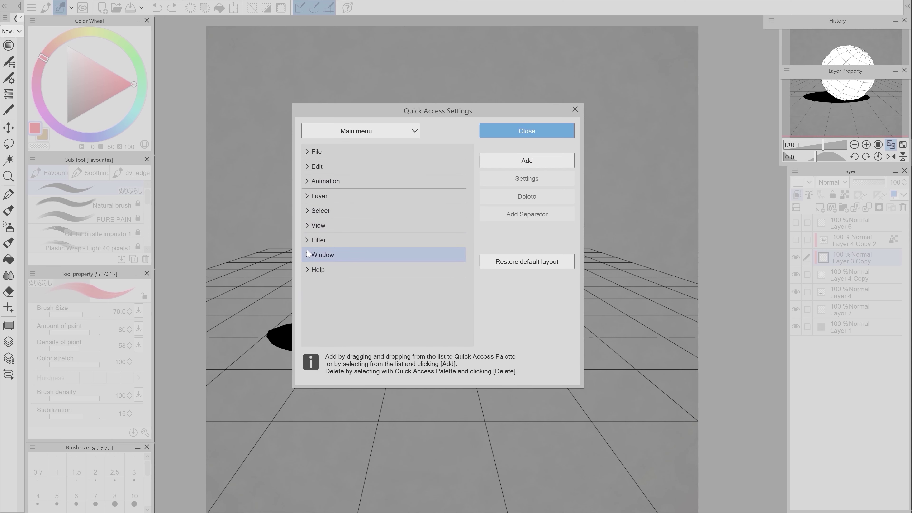
left_click(306, 225)
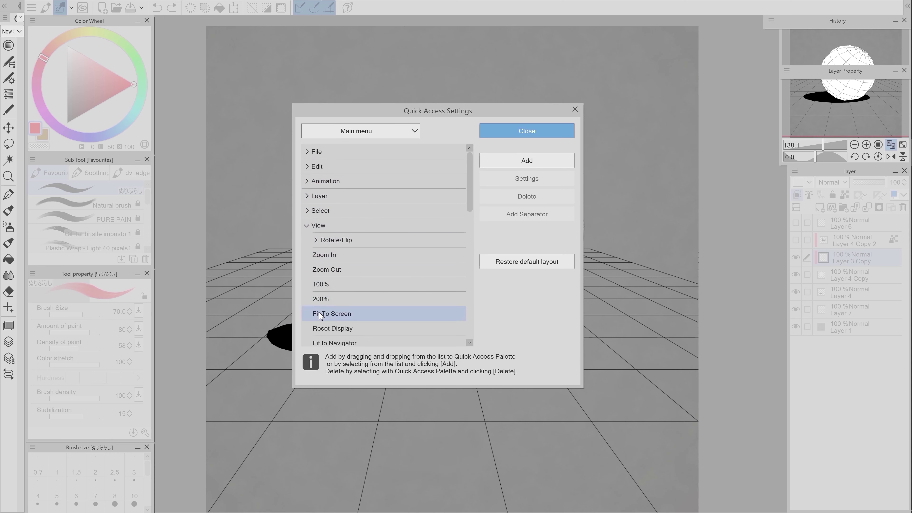
left_click(505, 163)
left_click(332, 329)
left_click(527, 160)
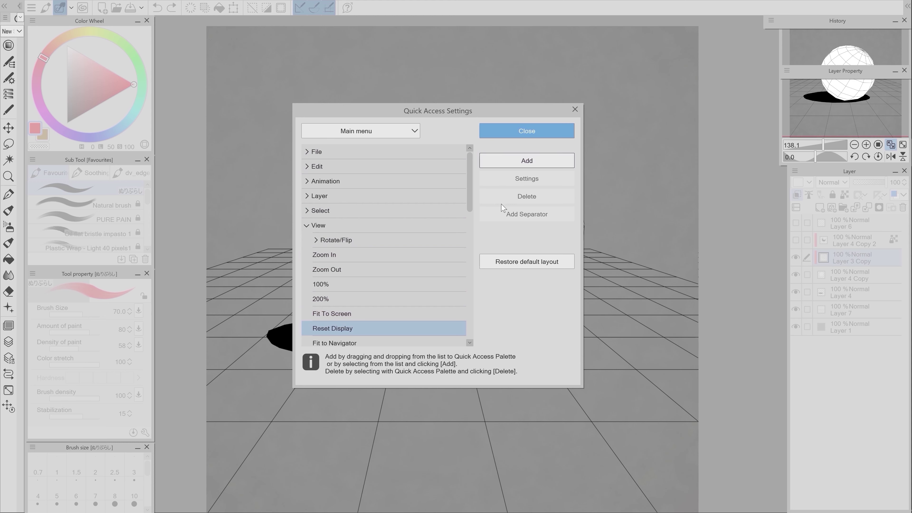
- Add the Save command from the File commands to the Quick Access palette
left_click(306, 226)
left_click(306, 152)
left_click(319, 224)
left_click(509, 164)
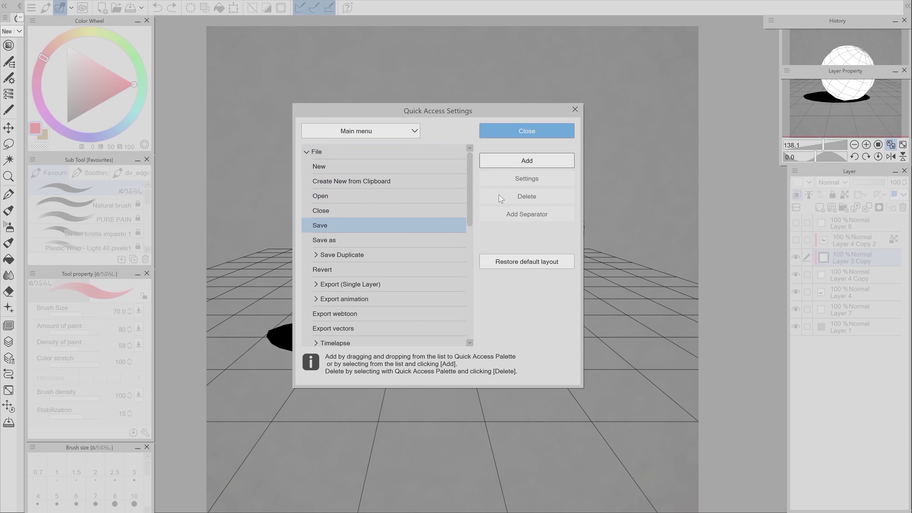
- Separate the Save command and the Fit To Screen command from the commands above them in the Quick Access palette
left_click(12, 414)
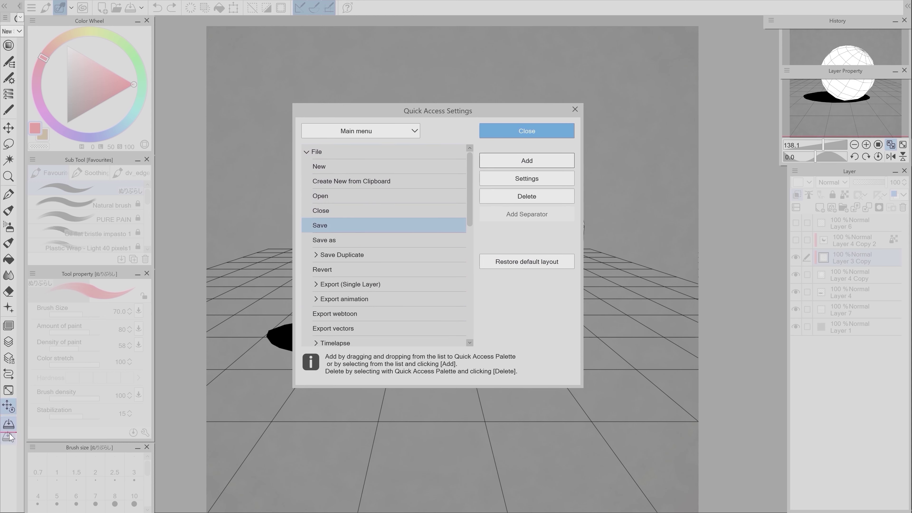
left_click_drag(9, 390, 9, 401)
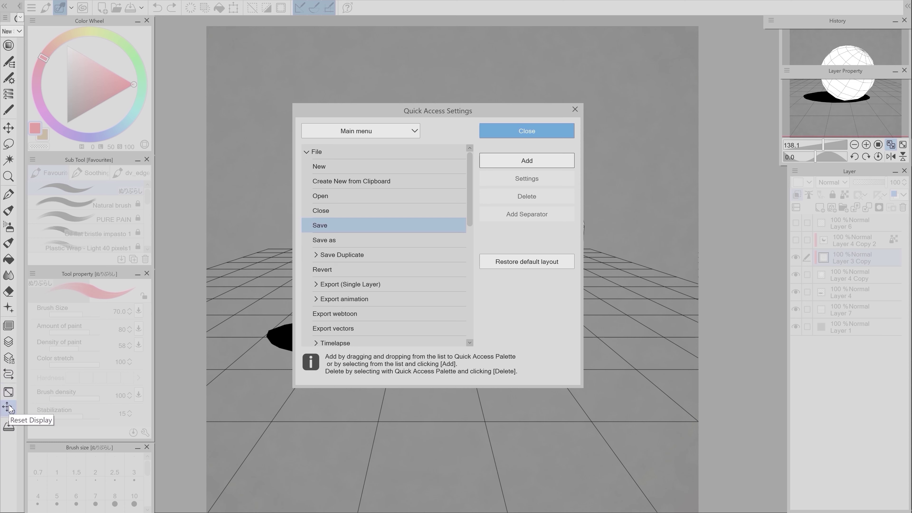
- Add the Record timelapse and Export timelapse commands to the Quick Access palette and finish the Quick Access settings
scroll(320, 276, "down", 3)
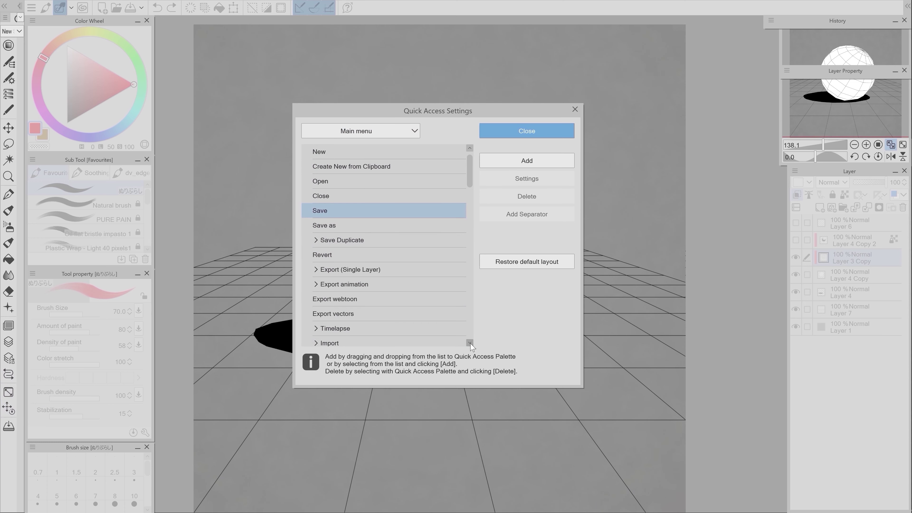
left_click(320, 275)
left_click(334, 284)
left_click(527, 161)
left_click(345, 298)
left_click(527, 161)
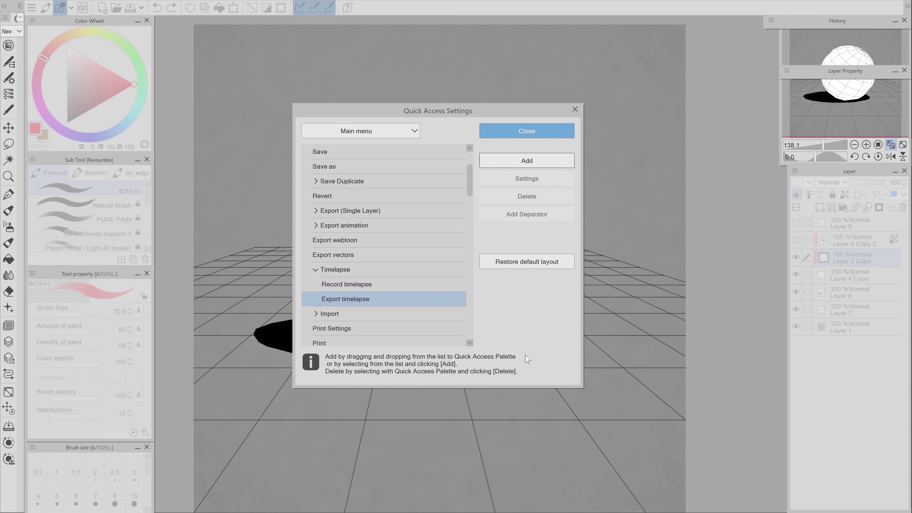
left_click(527, 131)
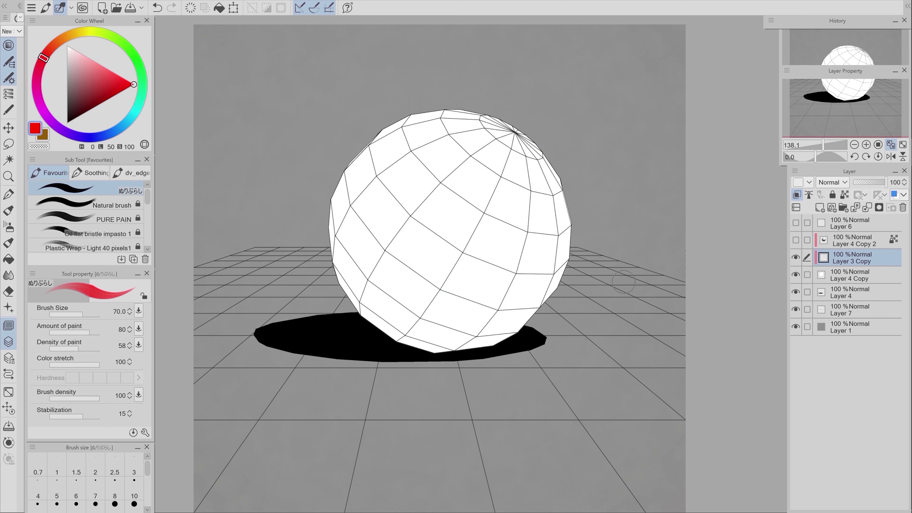
- Show and hide the Layer Property palette and the History palette with their Quick Access commands
left_click(10, 359)
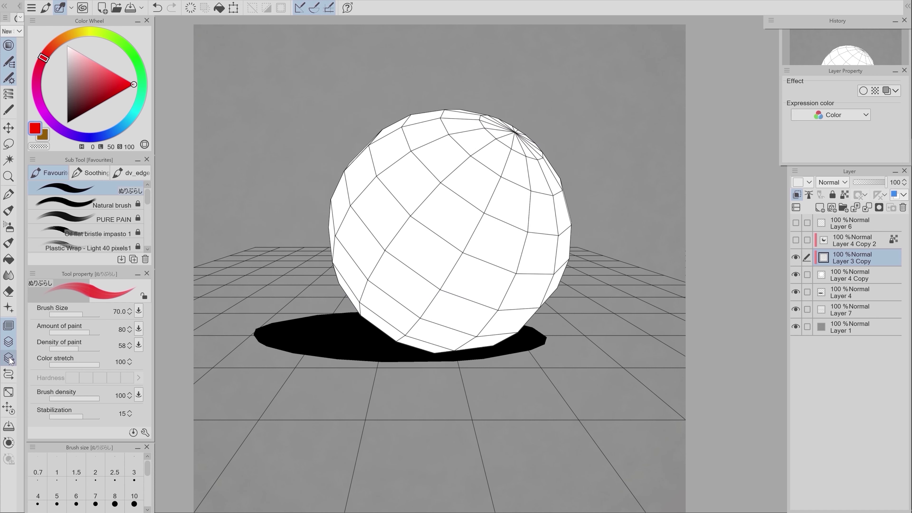
left_click(10, 359)
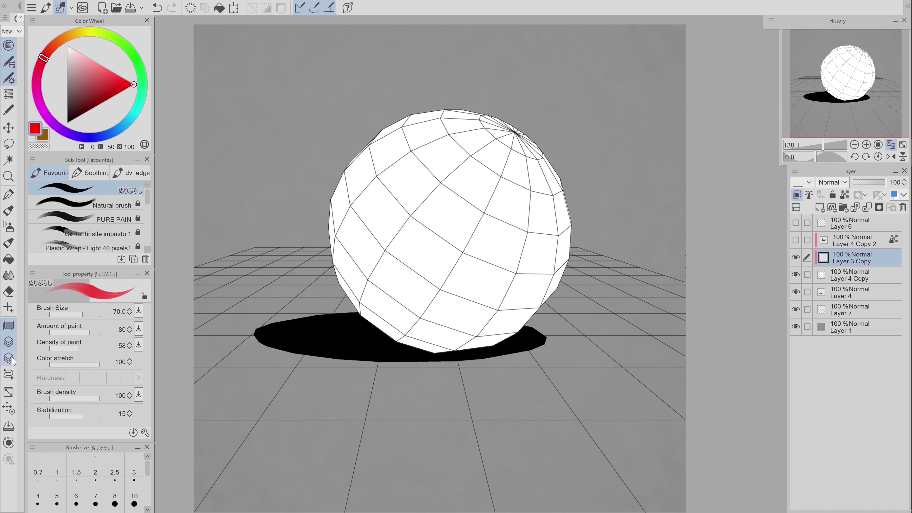
left_click(13, 375)
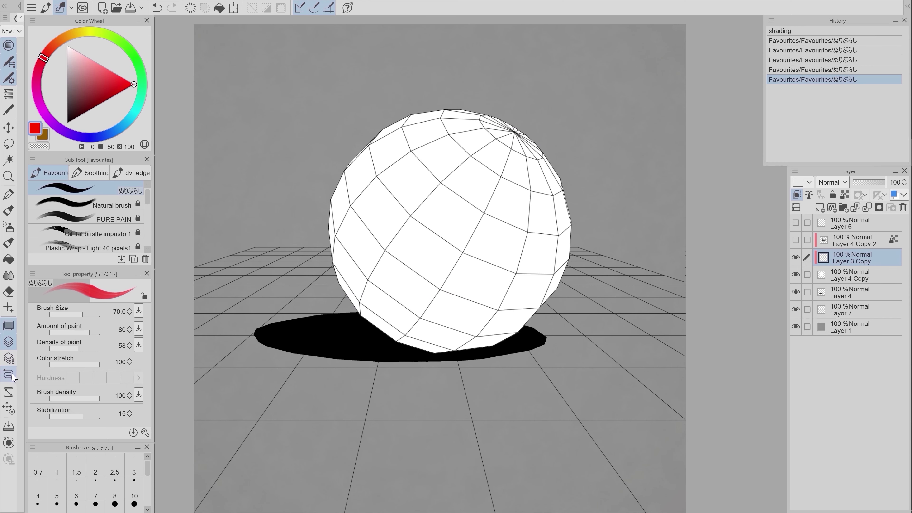
left_click(11, 375)
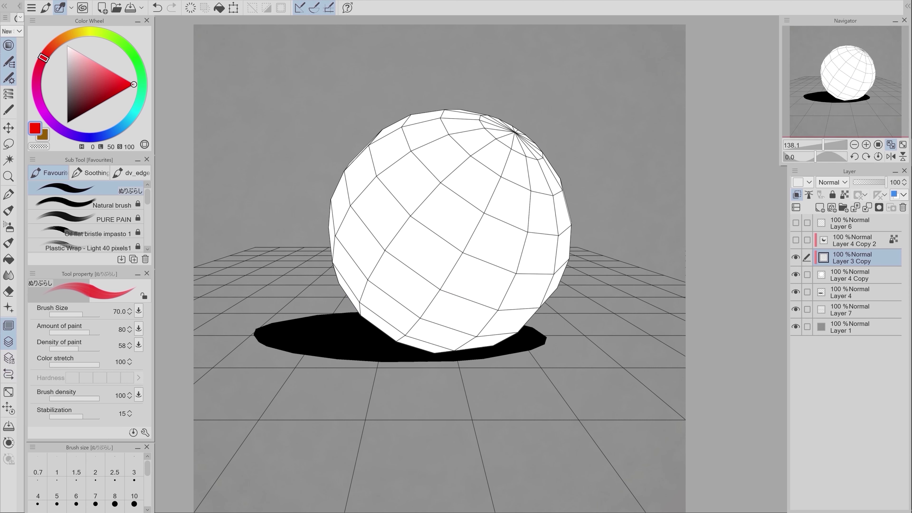
- Shorten the Color Wheel, extend Sub Tool up to it, and narrow Color Wheel, Sub Tool, Tool Property and Brush Size to one width
left_click_drag(114, 154, 108, 138)
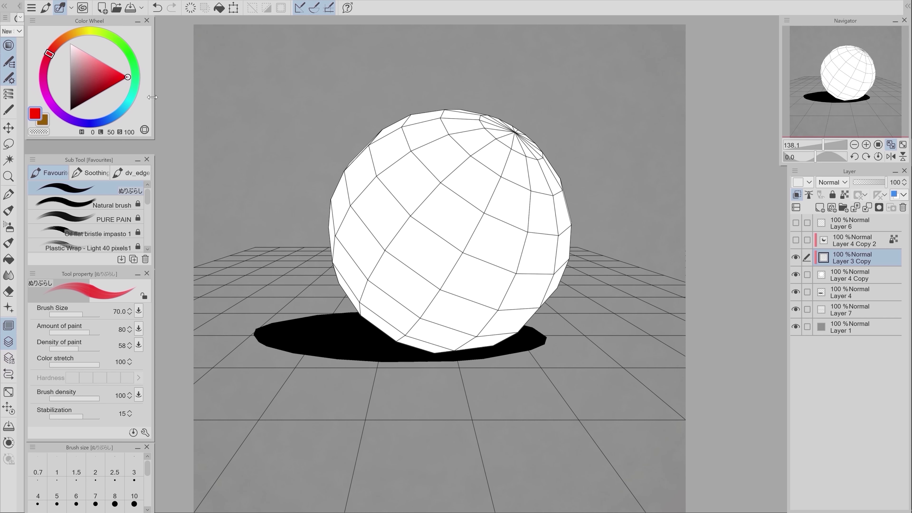
left_click_drag(152, 97, 145, 95)
left_click_drag(83, 158, 83, 143)
left_click_drag(151, 205, 143, 204)
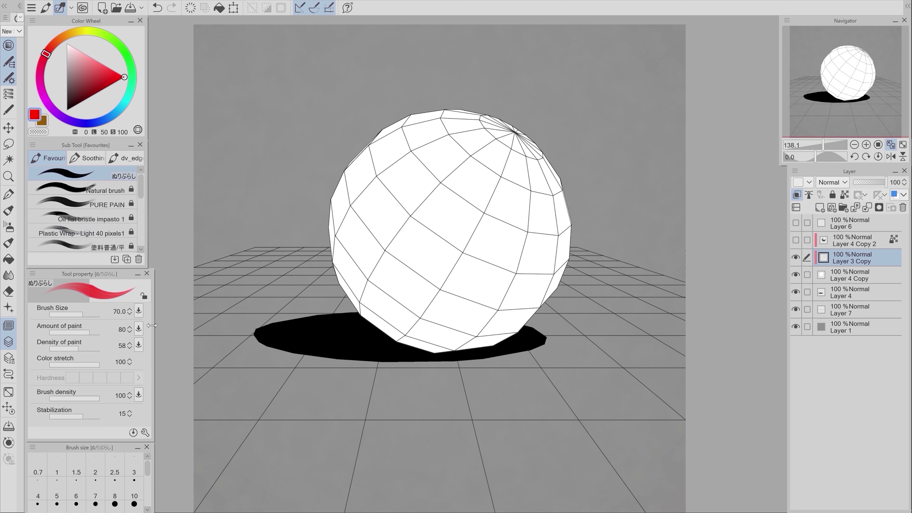
left_click_drag(152, 325, 146, 325)
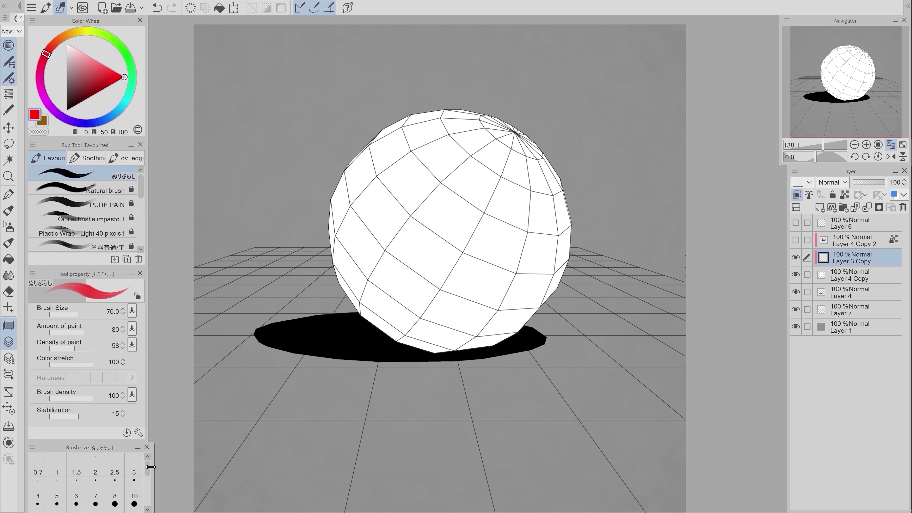
left_click_drag(150, 467, 144, 467)
left_click(891, 145)
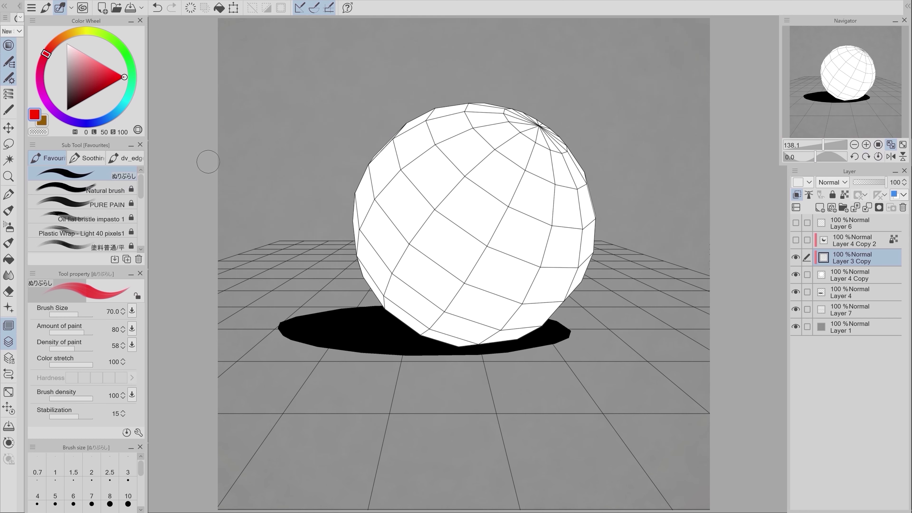
- Hide the Color Wheel, Sub Tool, Tool Property, Navigator and Layer palettes through Quick Access and close the Brush Size palette
left_click(11, 48)
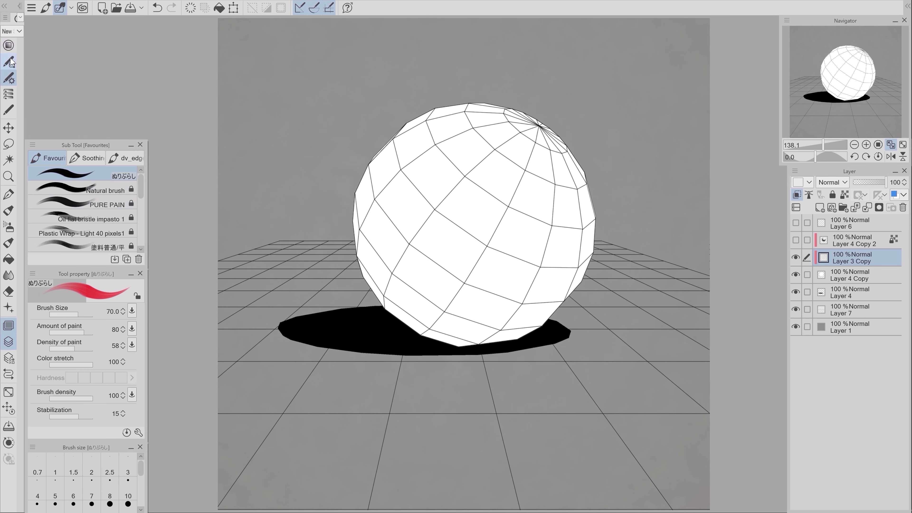
left_click(10, 63)
left_click(10, 79)
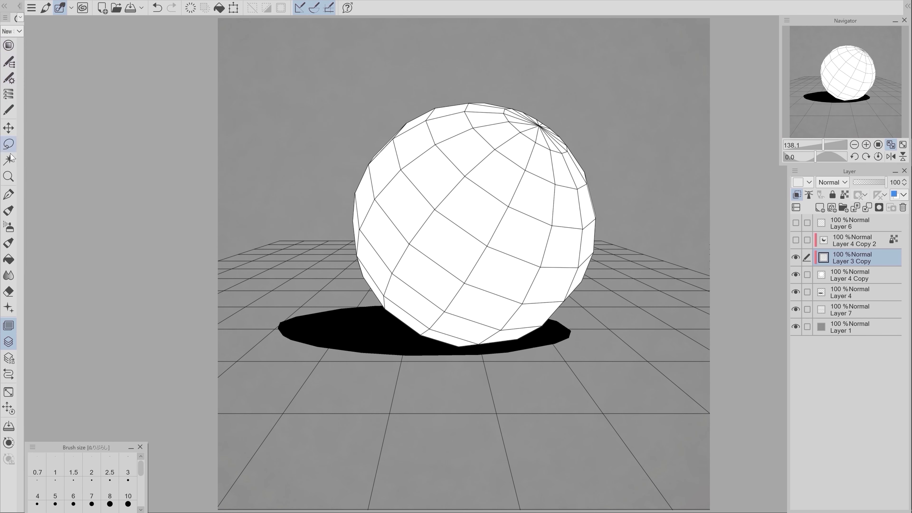
left_click(9, 342)
left_click(10, 342)
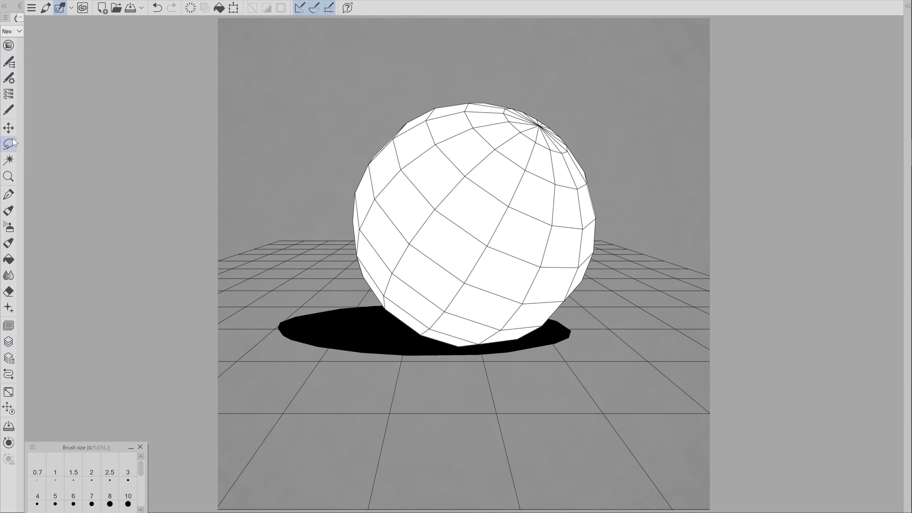
left_click(140, 448)
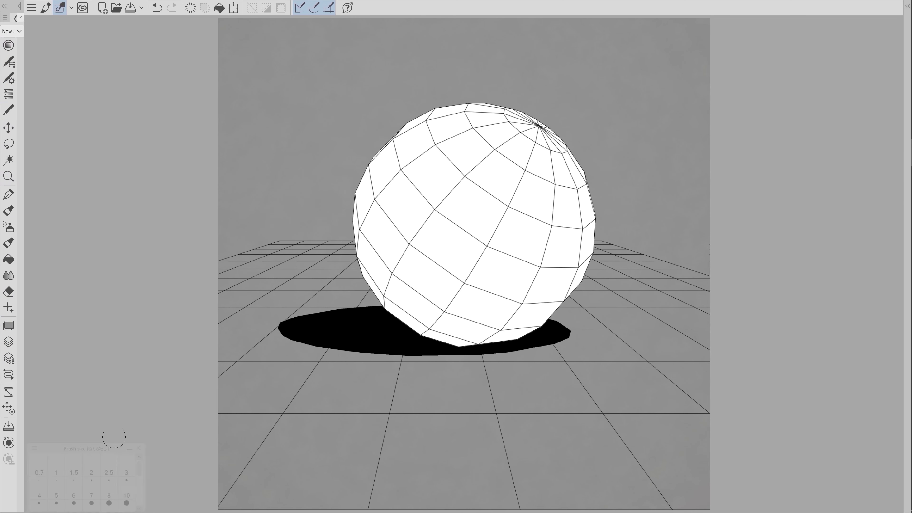
- Show the Color Wheel, Sub Tool and Tool Property palettes again and extend Tool Property down to the window's lower edge
left_click(8, 45)
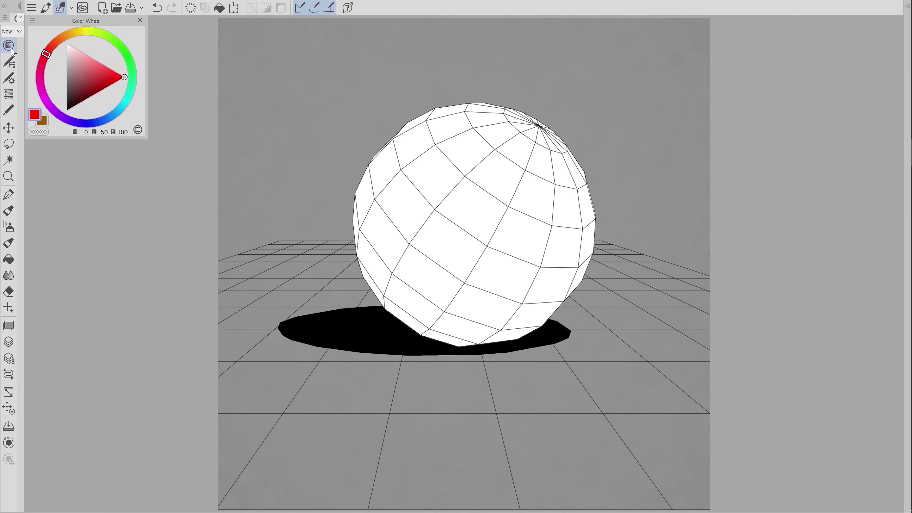
left_click(9, 62)
left_click(9, 79)
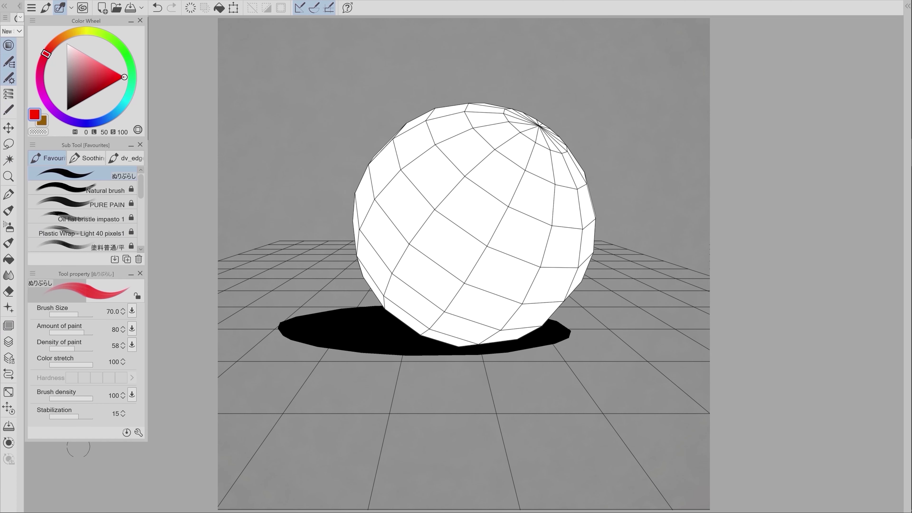
left_click_drag(80, 440, 77, 509)
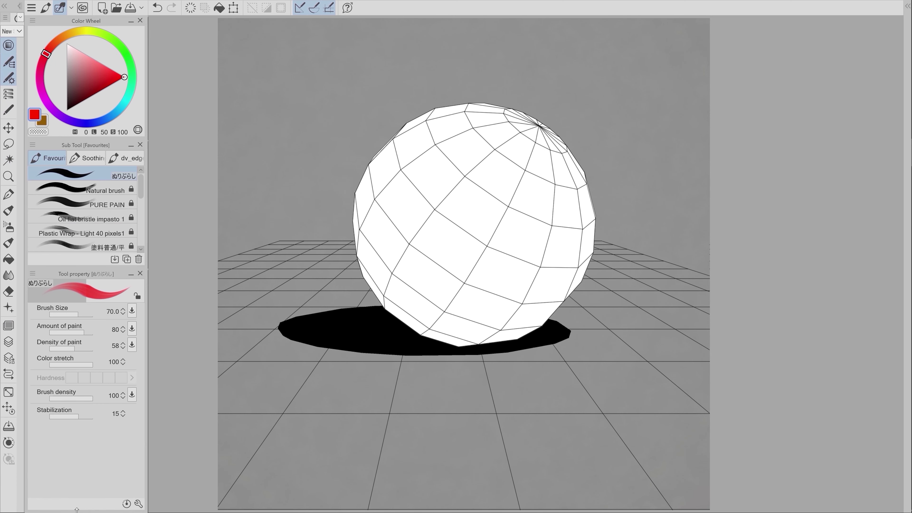
- Hide the Tool Property, Sub Tool and Color Wheel palettes with their Quick Access commands
left_click(10, 78)
left_click(8, 62)
left_click(9, 45)
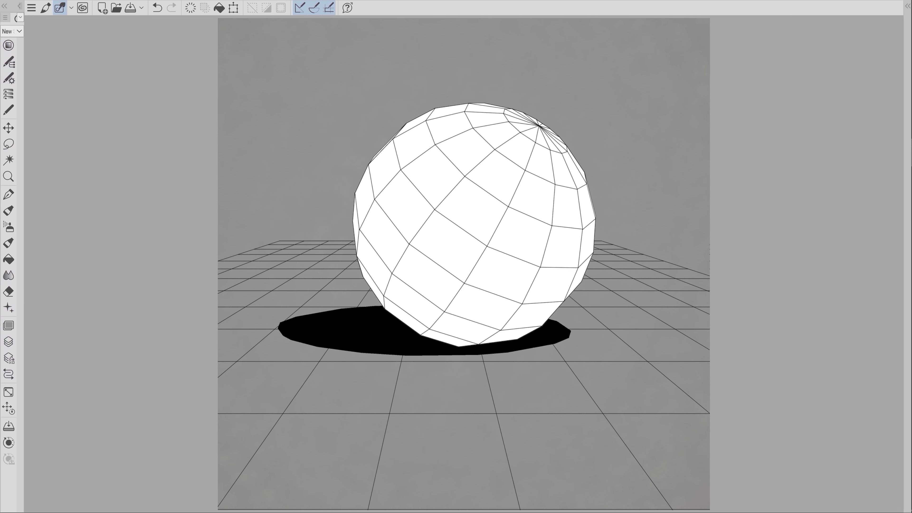
- Paint a thick red curve and the word "hi!" on the white sphere
mouse_move(404, 198)
left_mouse_down()
mouse_move(414, 249)
mouse_move(402, 194)
mouse_move(463, 286)
mouse_move(443, 260)
mouse_move(520, 309)
left_mouse_up()
mouse_move(435, 138)
left_mouse_down()
mouse_move(434, 205)
mouse_move(451, 174)
mouse_move(455, 221)
left_mouse_up()
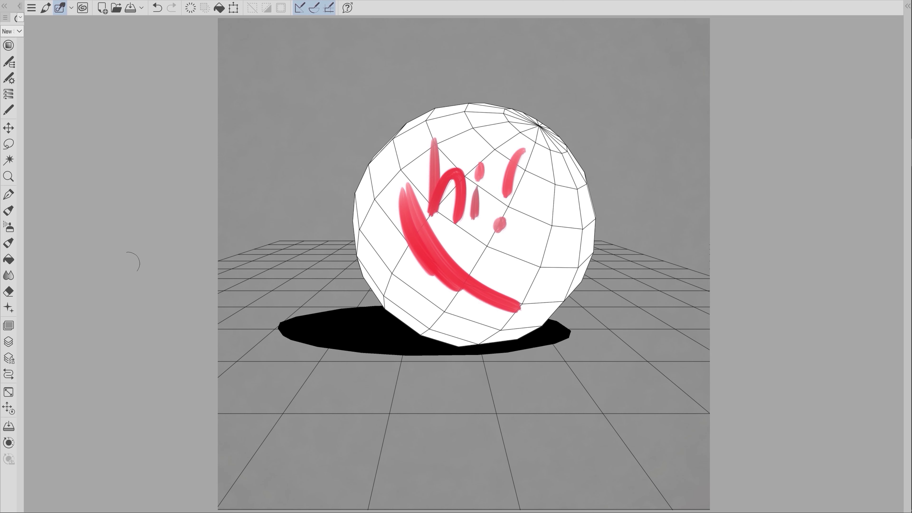
- Show the Navigator and Layer palettes with their Quick Access commands
left_click(9, 325)
left_click(9, 341)
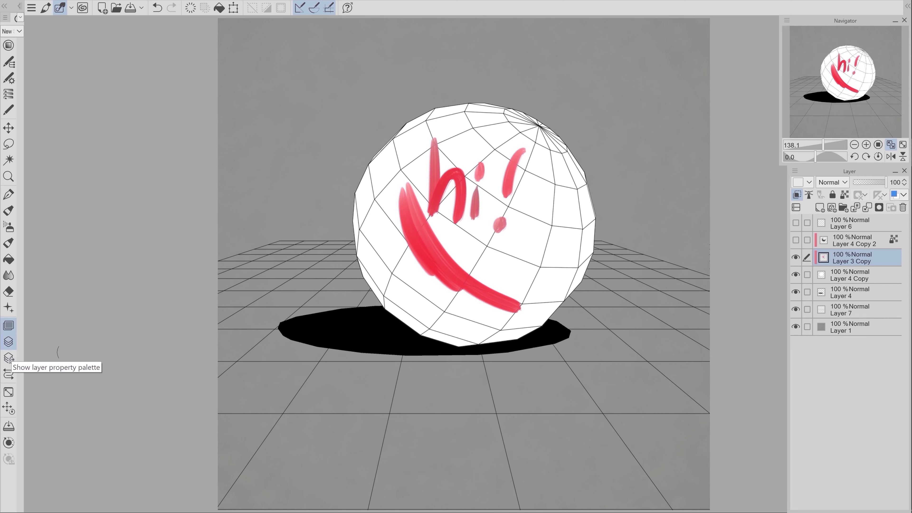
- Undo all the red strokes painted on the sphere
key("ctrl+z")
key("ctrl+z")
key("ctrl+z")
key("ctrl+z")
key("ctrl+z")
key("ctrl+z")
key("ctrl+z")
key("ctrl+z")
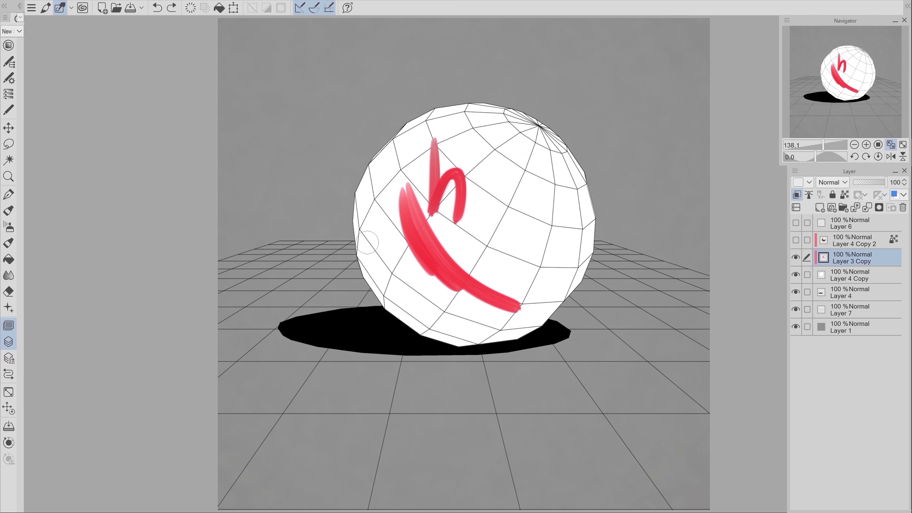
key("ctrl+z")
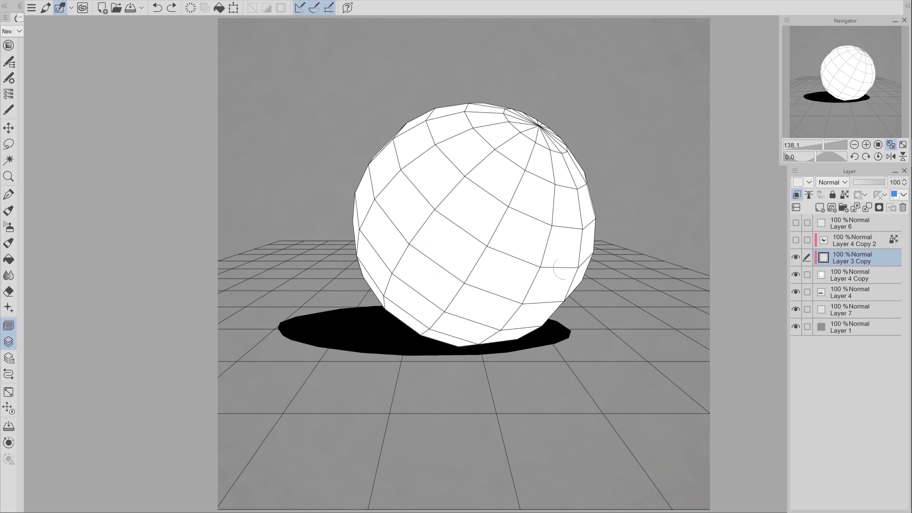
- Add a new layer above Layer 3 Copy, try brush strokes on the sphere and undo them
left_click(821, 210)
mouse_move(499, 158)
left_mouse_down()
mouse_move(546, 192)
mouse_move(553, 236)
mouse_move(540, 266)
left_mouse_up()
mouse_move(471, 224)
left_mouse_down()
mouse_move(384, 174)
mouse_move(366, 256)
mouse_move(420, 313)
left_mouse_up()
key("ctrl+z")
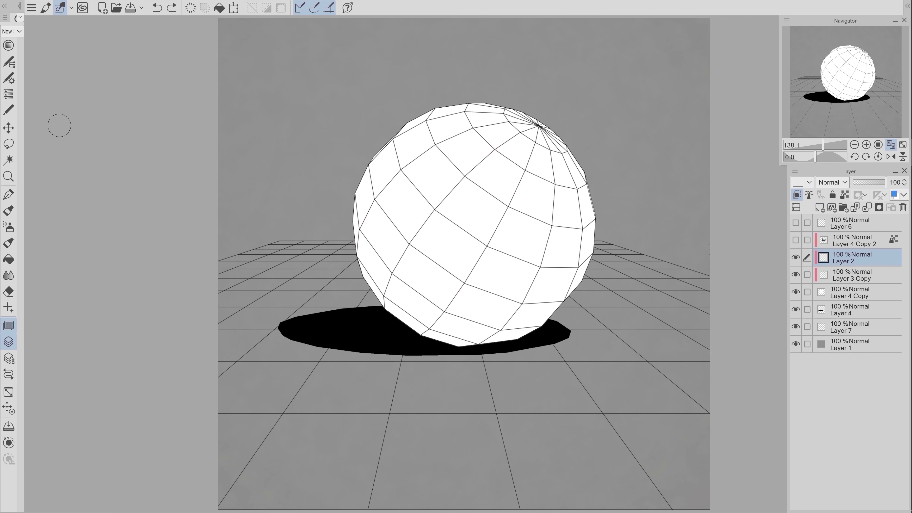
- Switch from the Zoom tool to the Oil flat bristle impasto 1 brush and show the Sub Tool, Color Wheel and Tool Property palettes
key("slash")
left_click(9, 65)
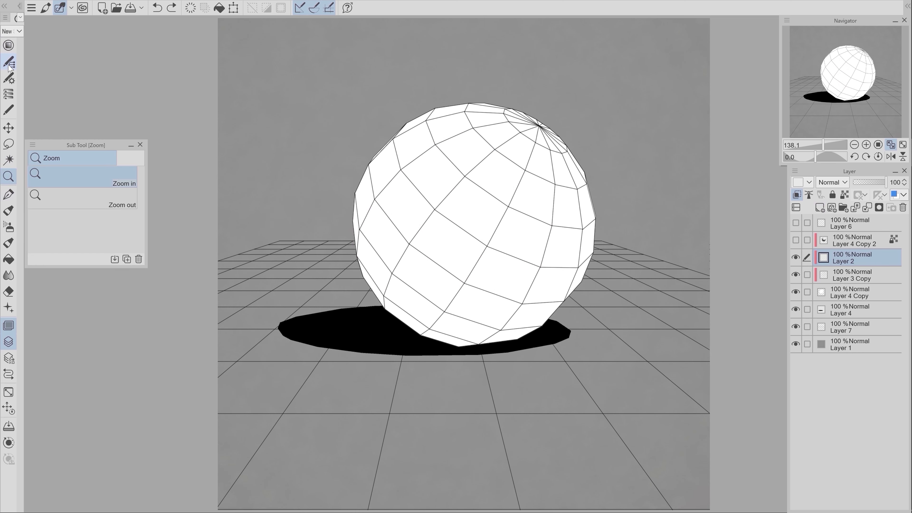
left_click(9, 65)
left_click(8, 211)
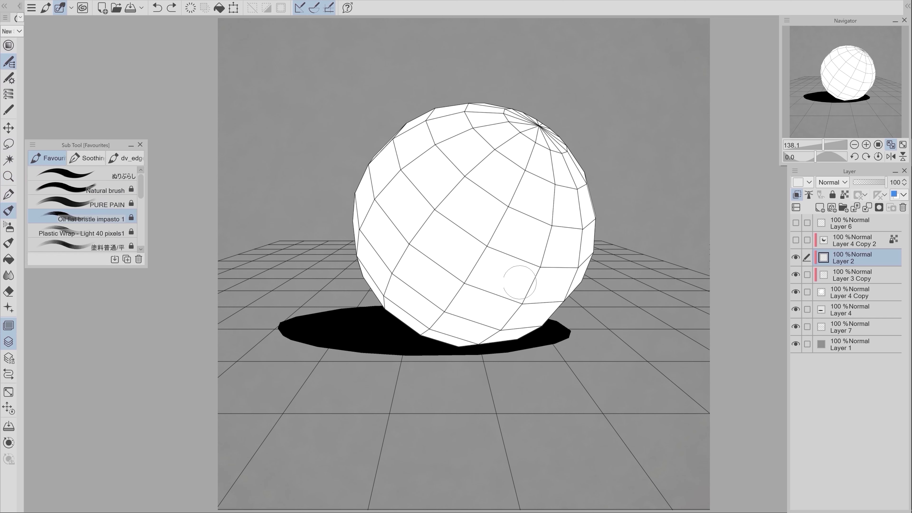
left_click(9, 45)
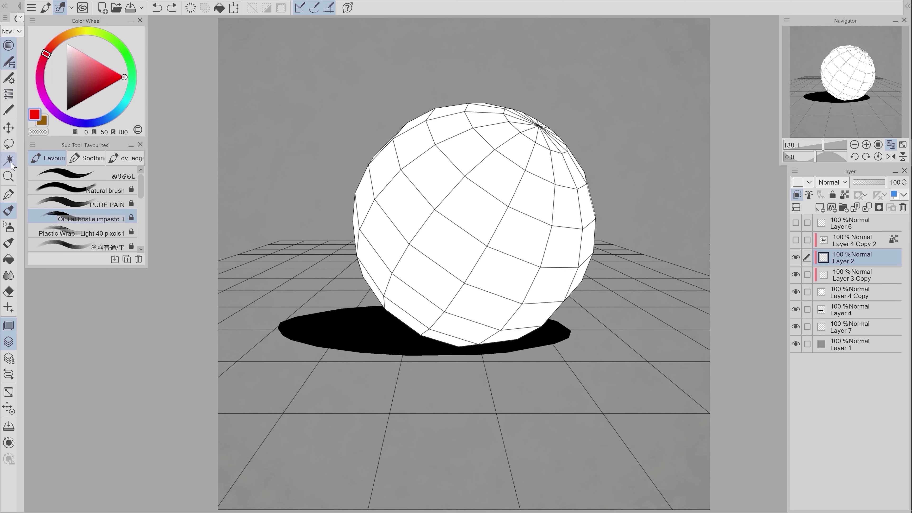
left_click(9, 78)
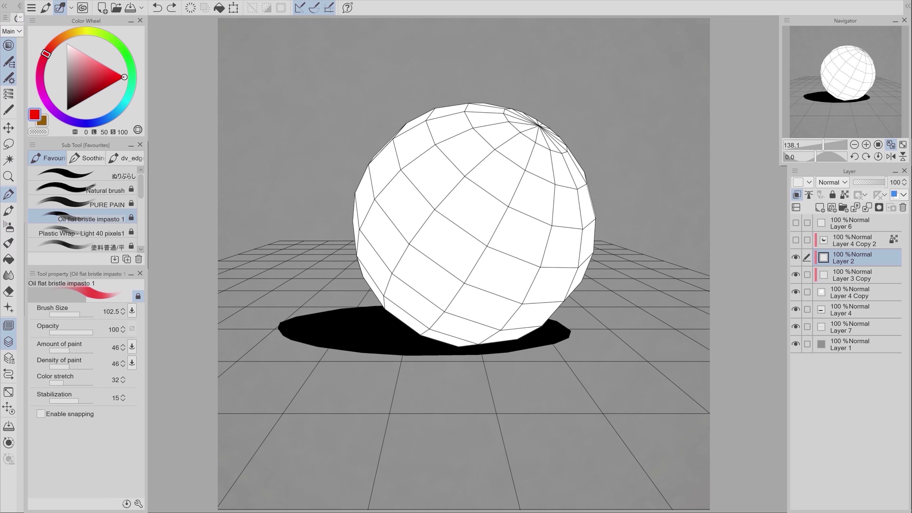
- Display the Tool palette in place of Quick Access and switch back to the Quick Access palette
left_click(20, 22)
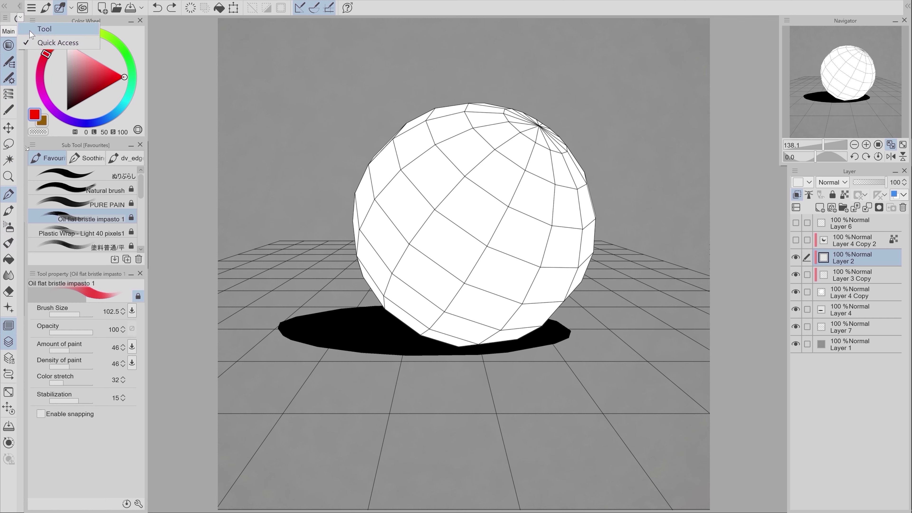
left_click(22, 36)
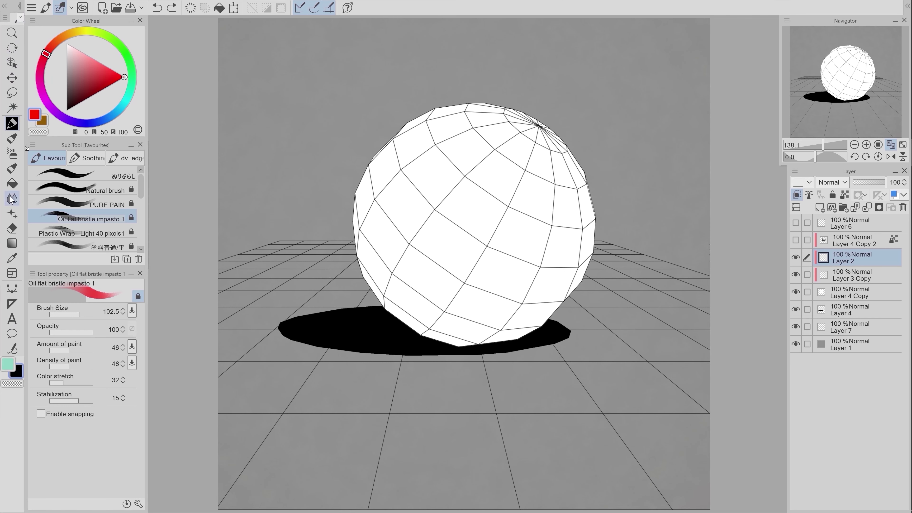
left_click(20, 17)
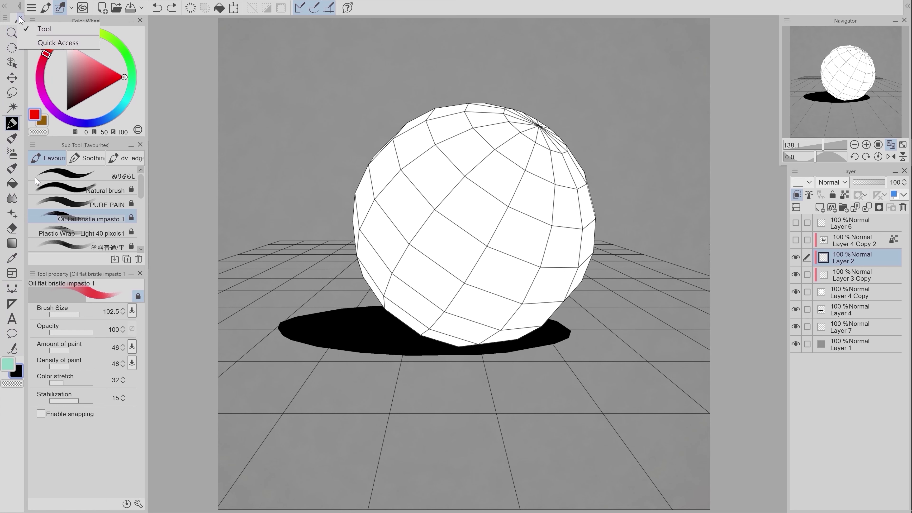
left_click(27, 42)
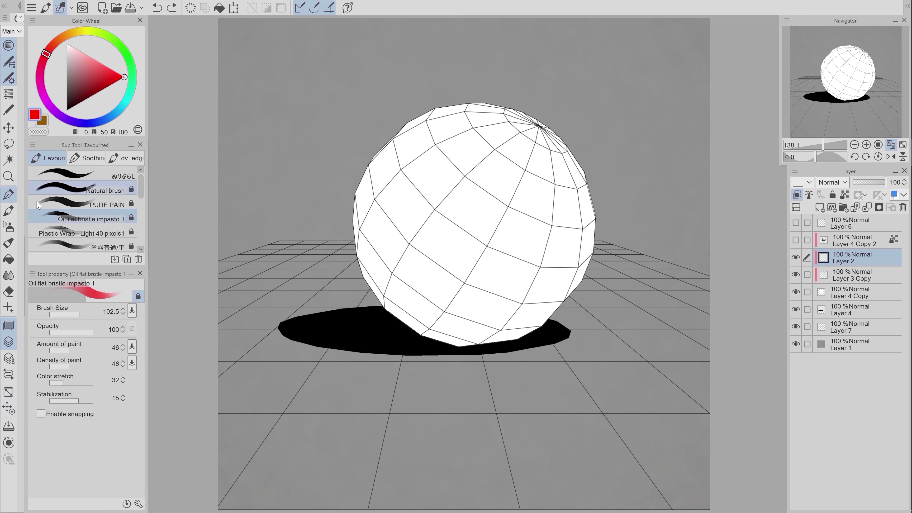